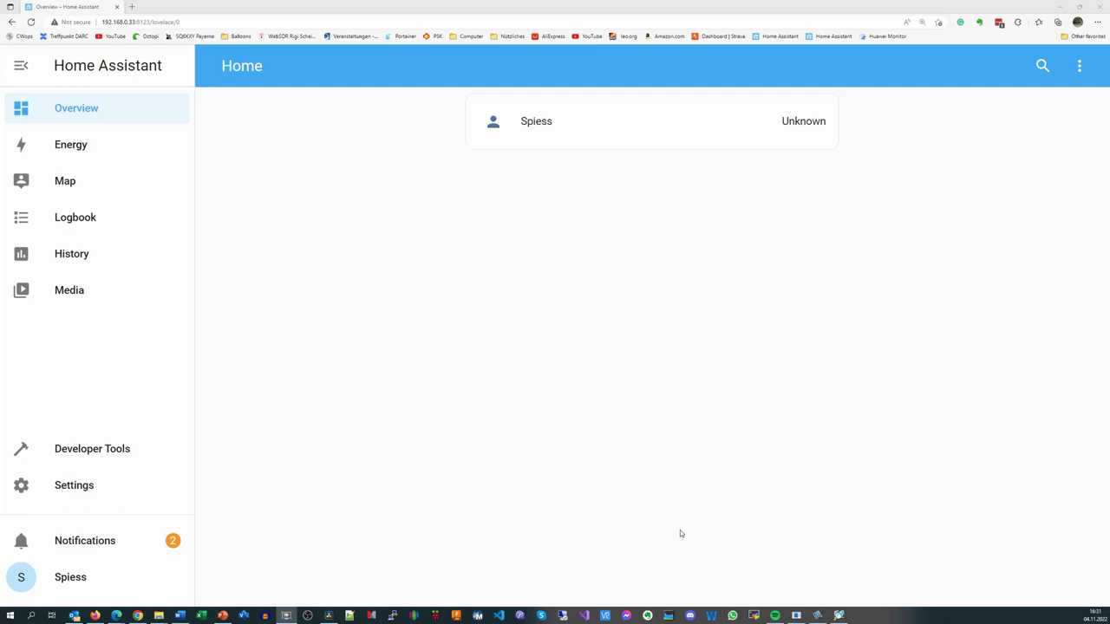
# Install the SSH & Web Terminal community add-on from the Add-on Store and enable its Show in sidebar option
pyautogui.click(76, 487)
pyautogui.click(525, 370)
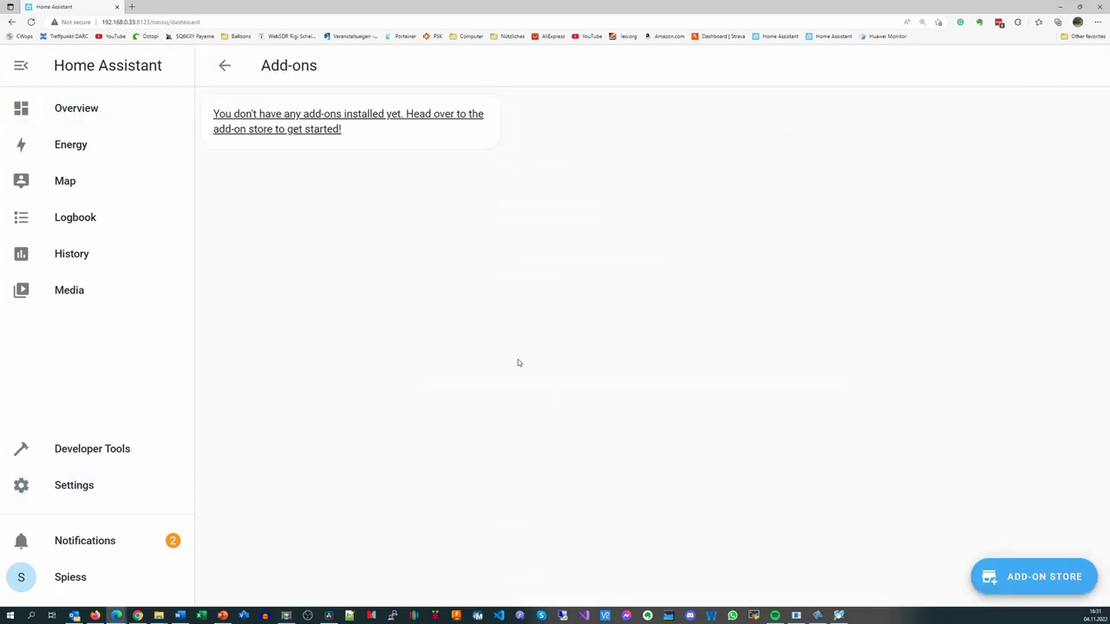
pyautogui.click(313, 128)
pyautogui.click(260, 111)
pyautogui.write('terminal')
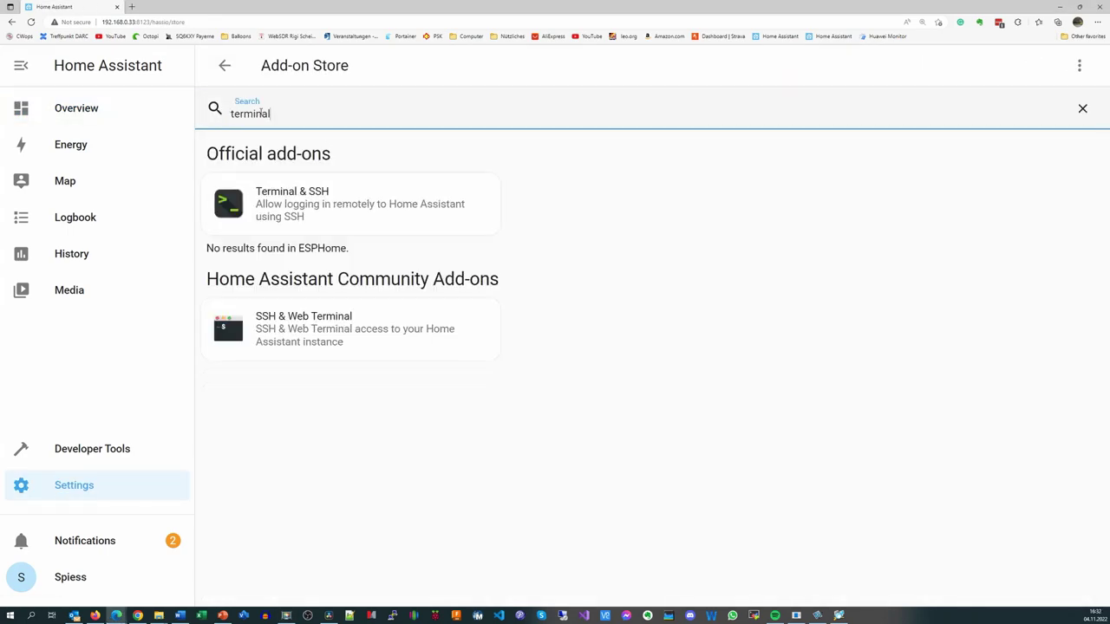
pyautogui.click(285, 331)
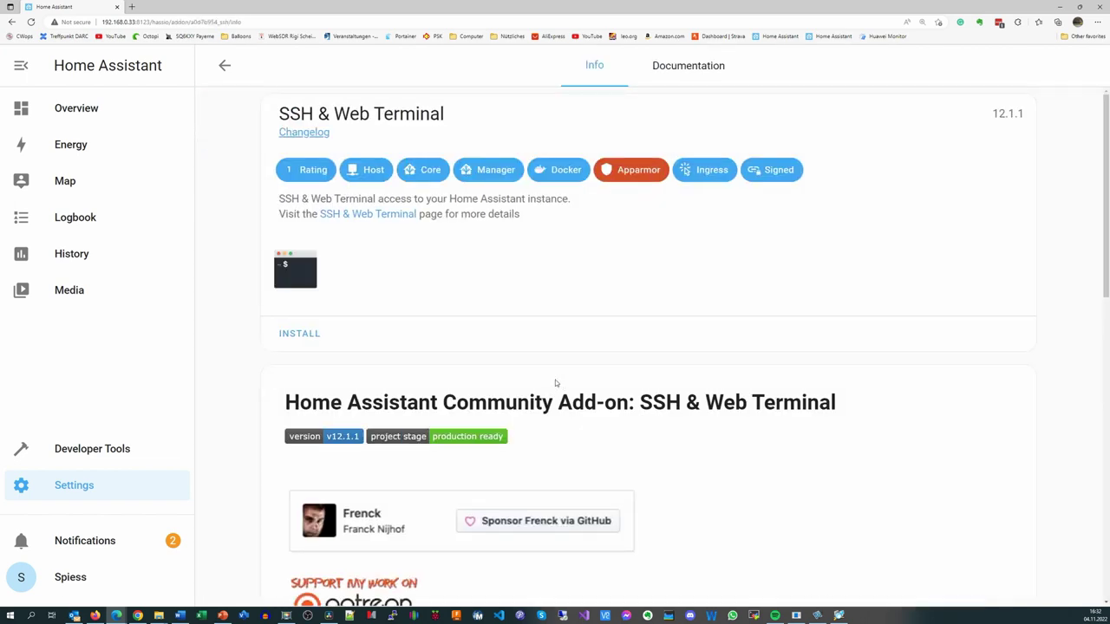
pyautogui.click(301, 333)
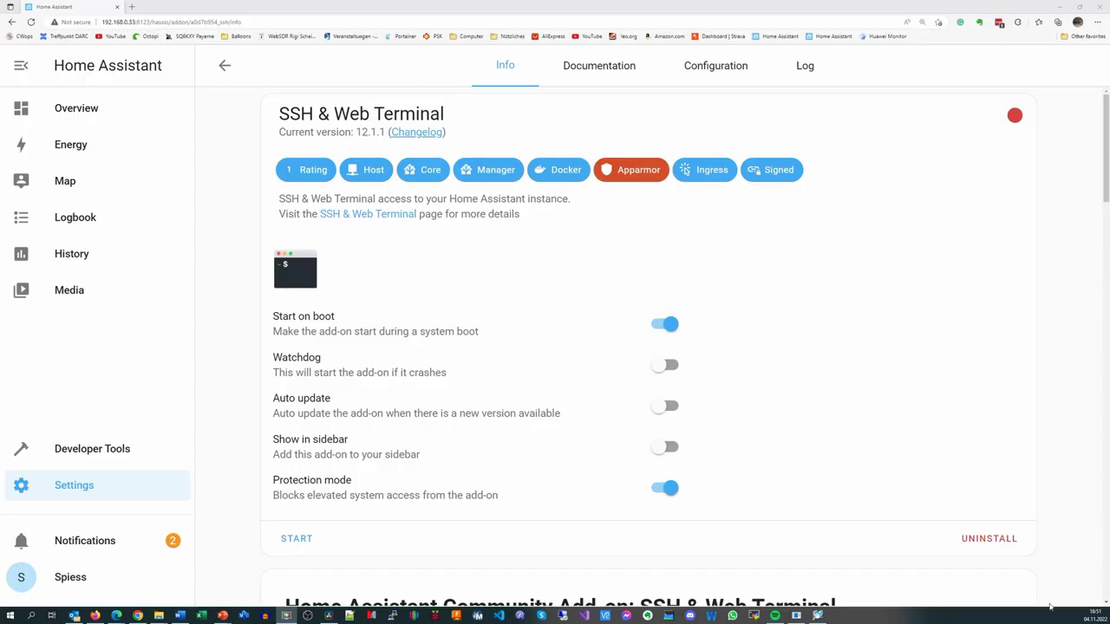
pyautogui.click(675, 453)
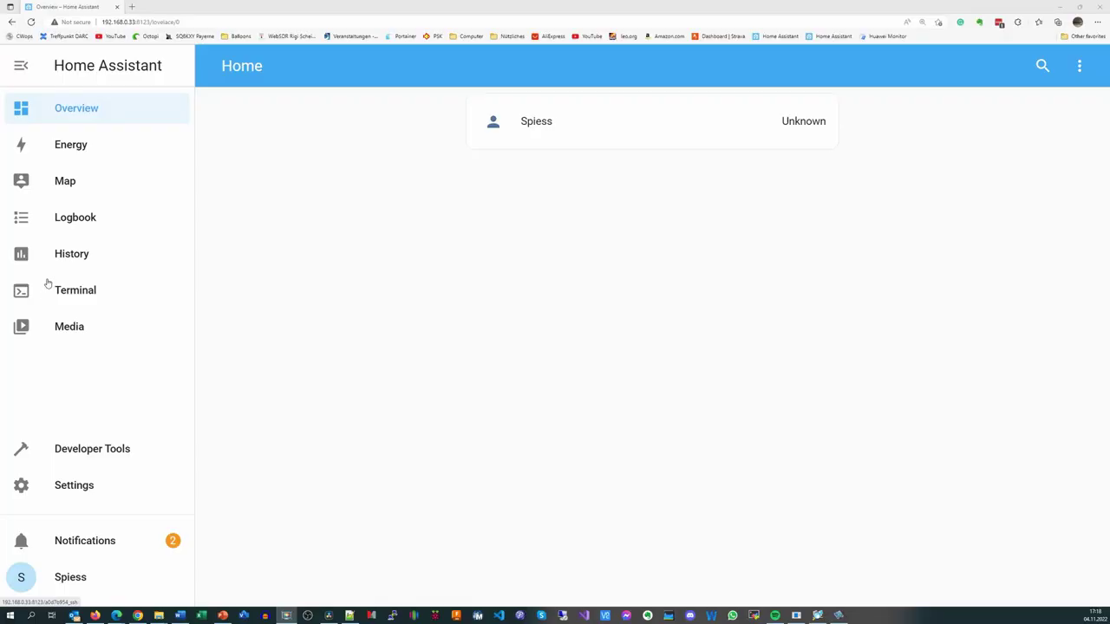
pyautogui.click(59, 291)
pyautogui.write('wget -O - https://get.hacs.xyz | bash -')
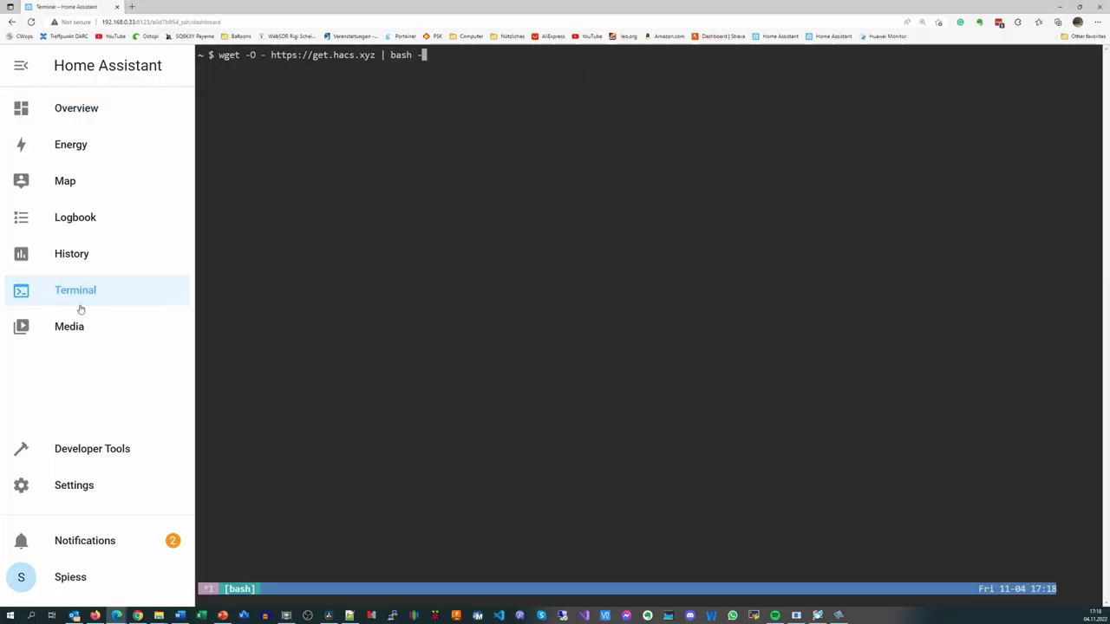
pyautogui.press('Return')
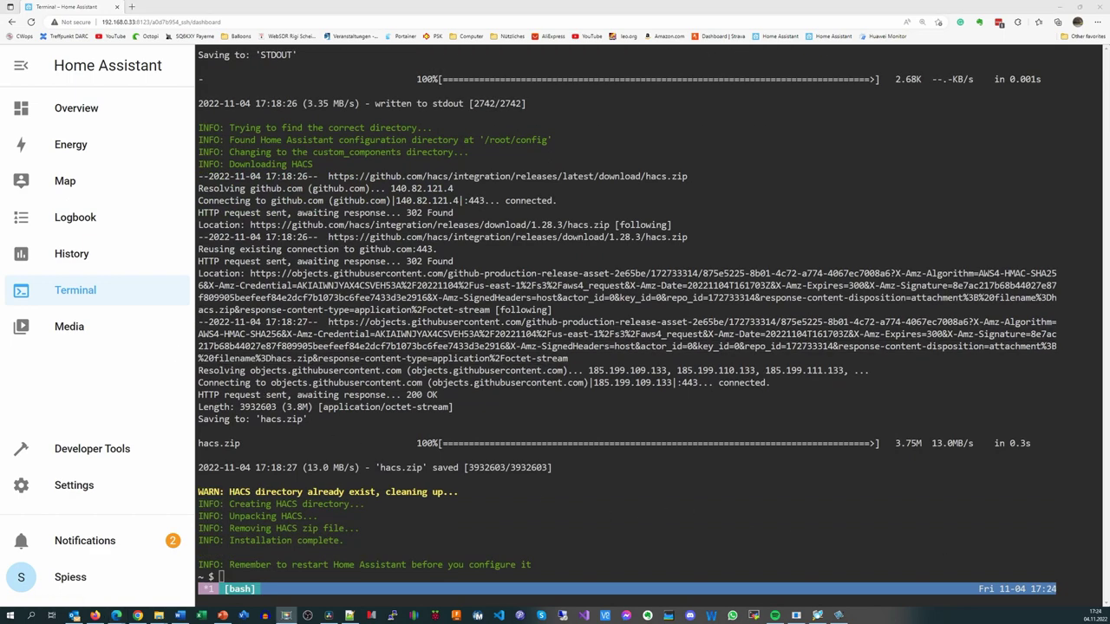
# Check the configuration in the developer tools and restart Home Assistant
pyautogui.click(62, 447)
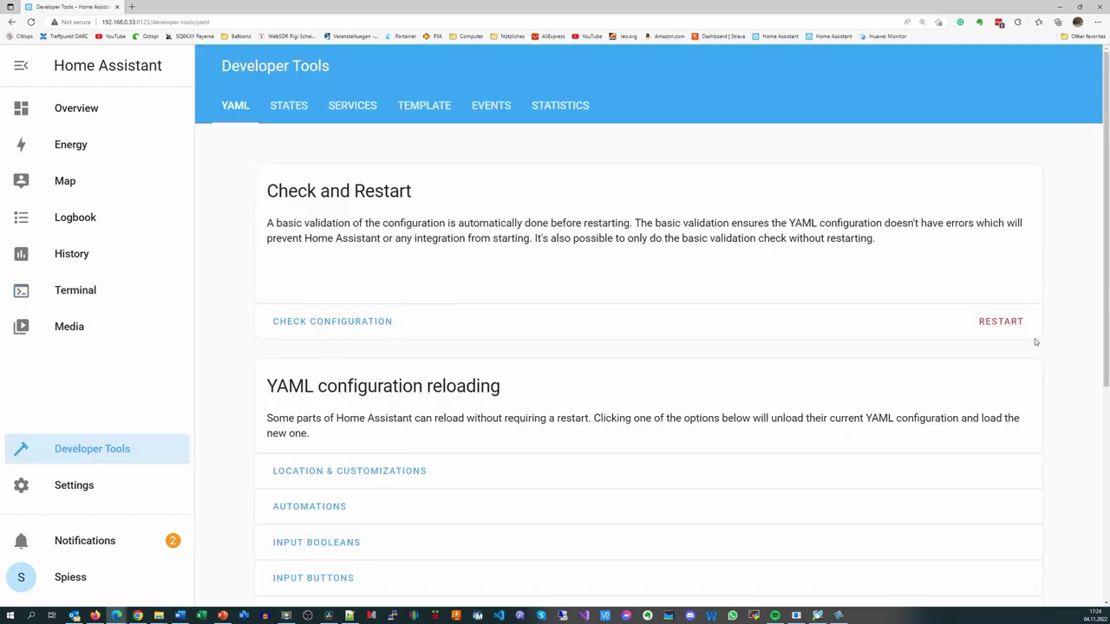
pyautogui.click(374, 334)
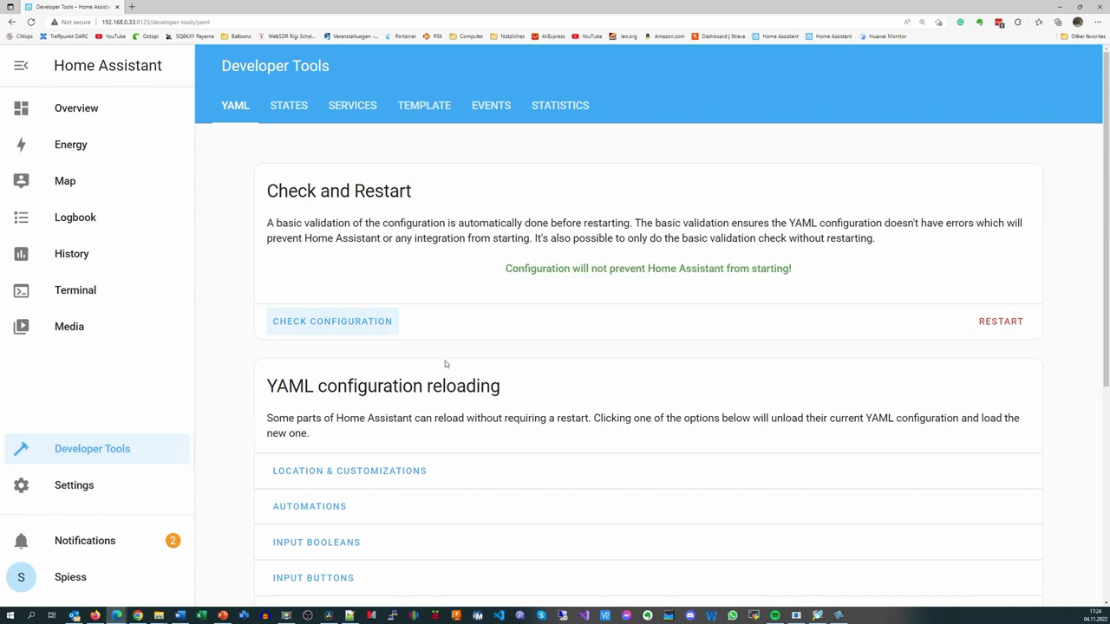
pyautogui.click(1002, 322)
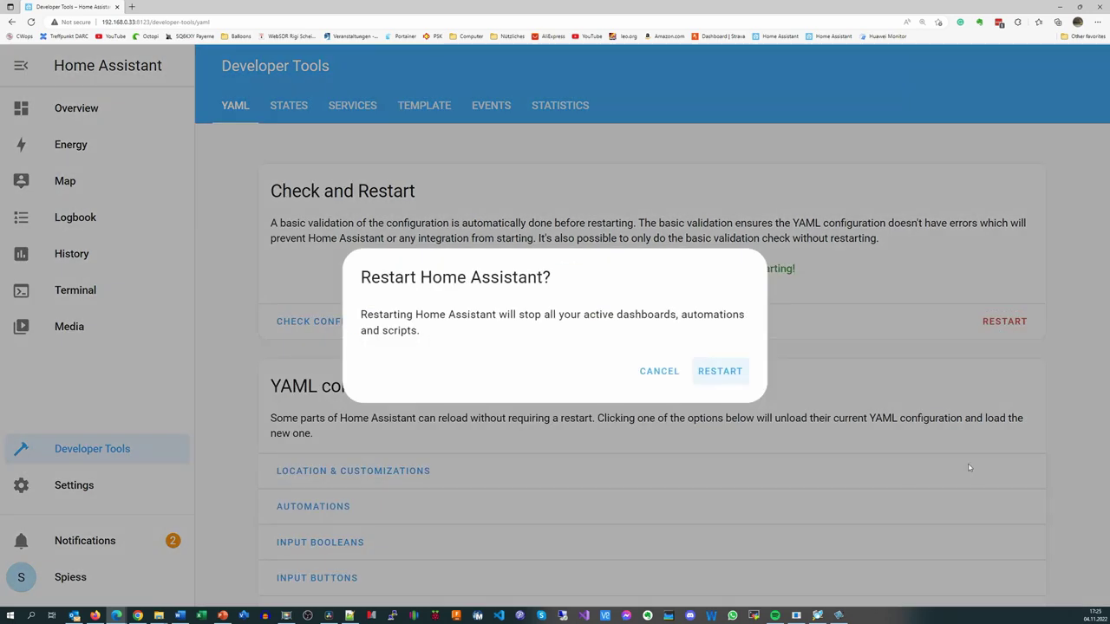
pyautogui.click(718, 372)
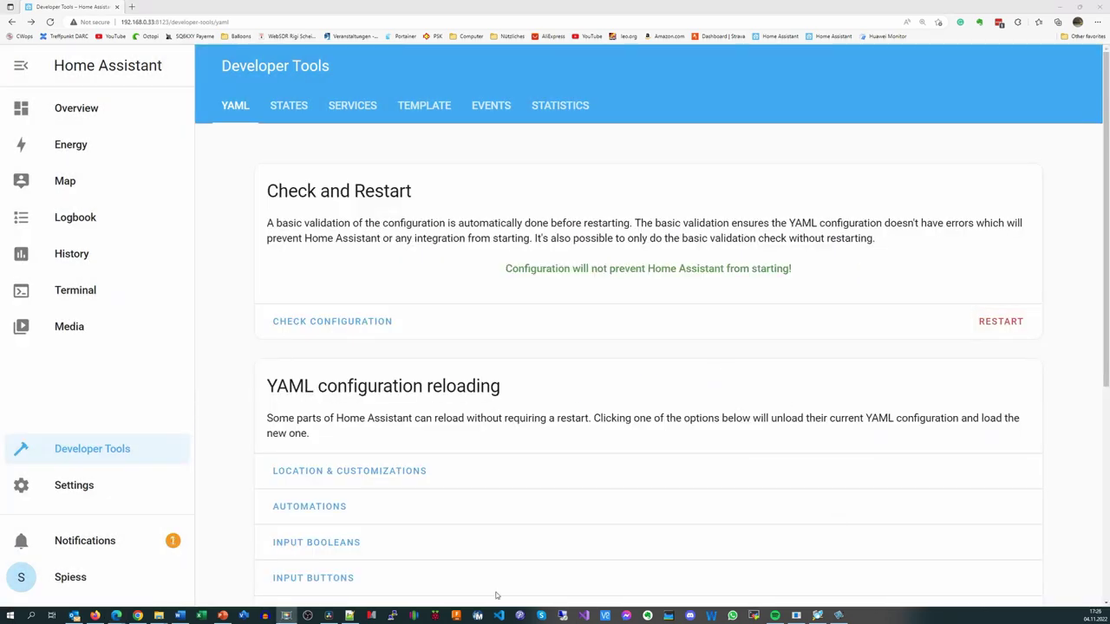
# Add the HACS integration under Devices & Services, acknowledging all four setup statements
pyautogui.click(76, 488)
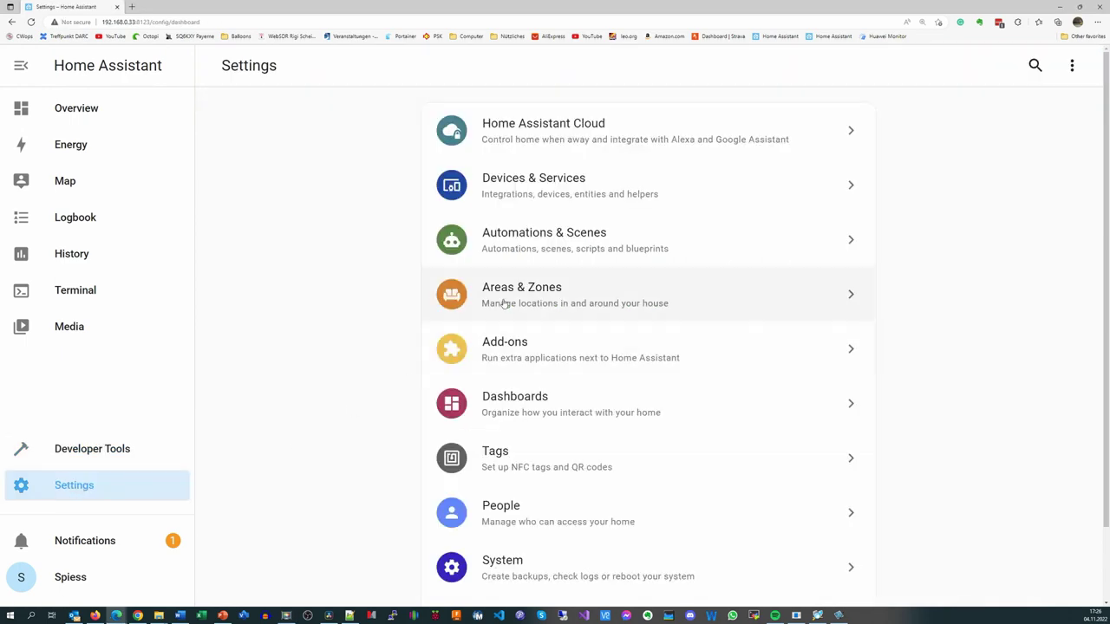
pyautogui.click(510, 185)
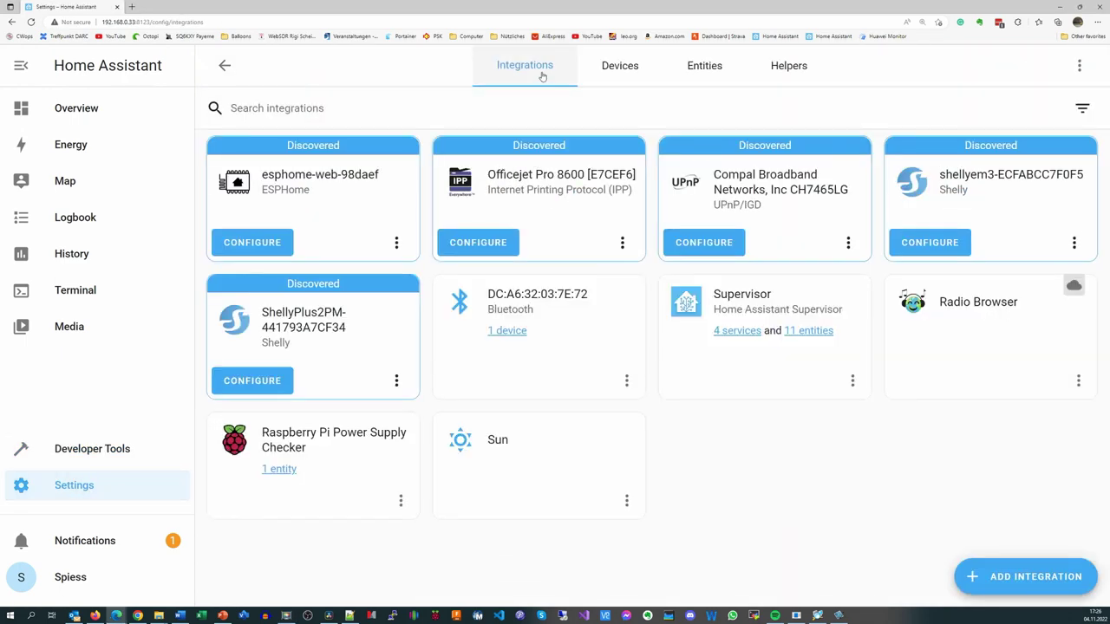
pyautogui.click(1028, 577)
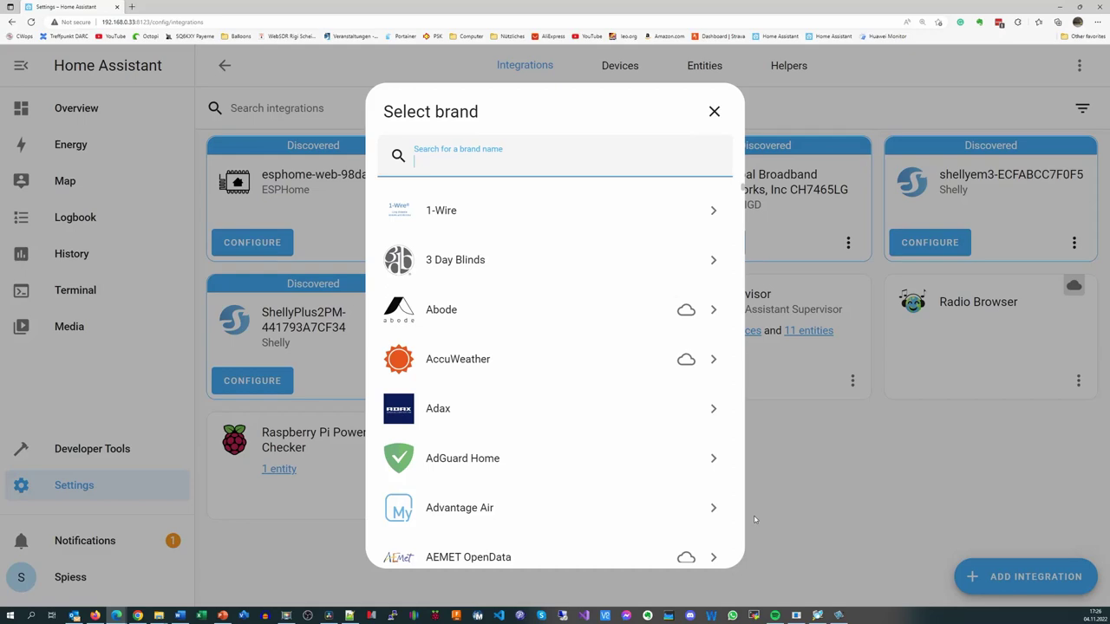
pyautogui.write('hacs')
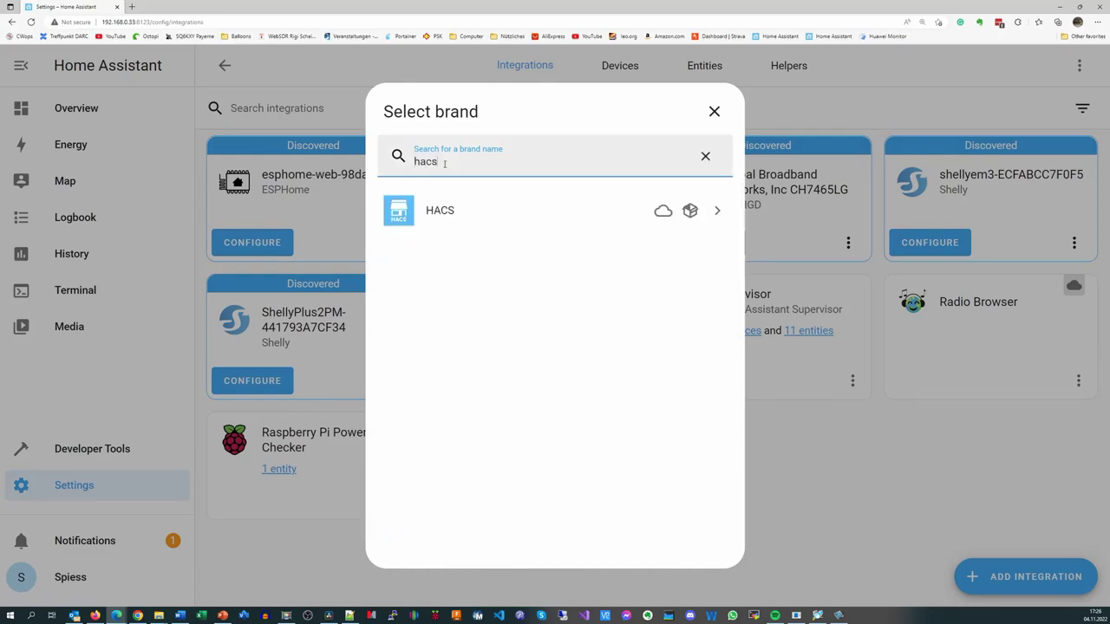
pyautogui.click(381, 217)
pyautogui.click(363, 262)
pyautogui.click(363, 317)
pyautogui.click(363, 374)
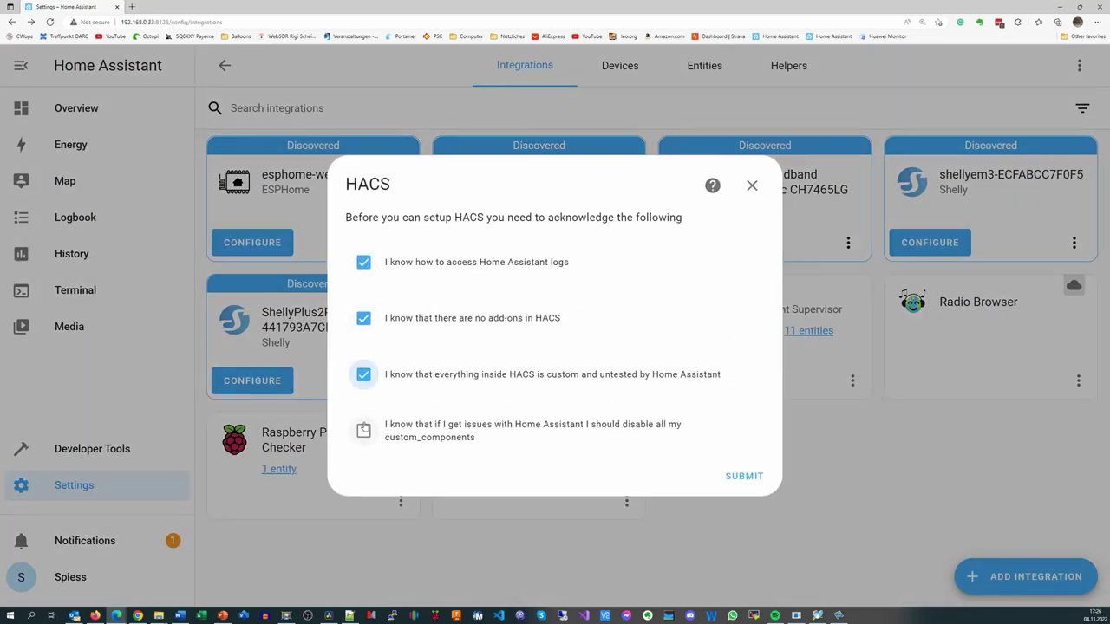
pyautogui.click(363, 430)
pyautogui.click(744, 476)
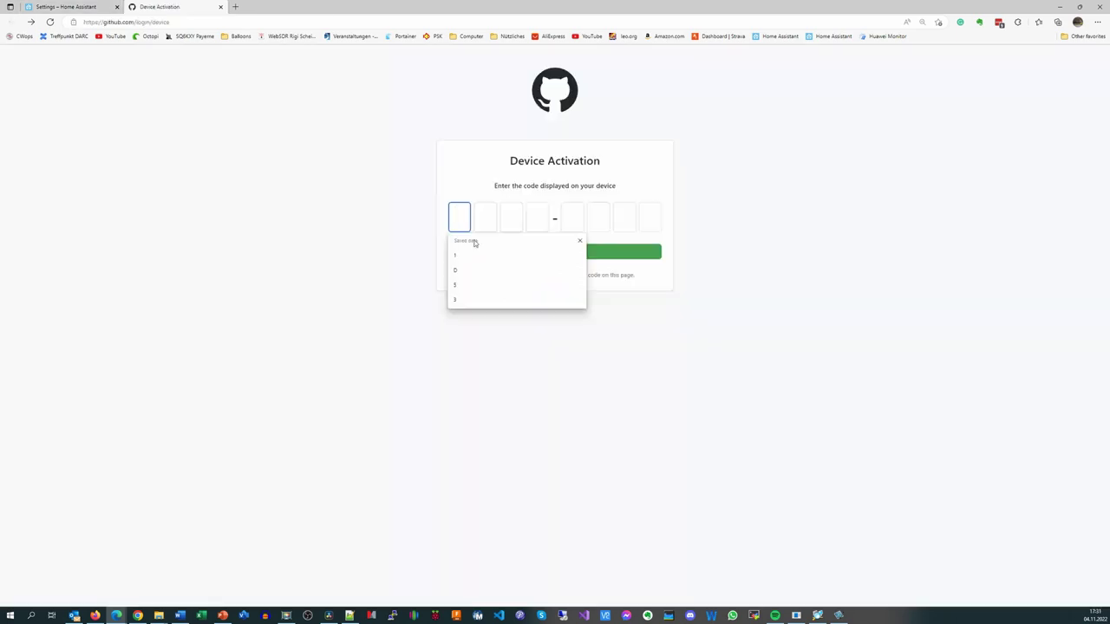
# Enter the device activation code on GitHub, authorize HACS and finish the integration setup without assigning an area
pyautogui.write('1A')
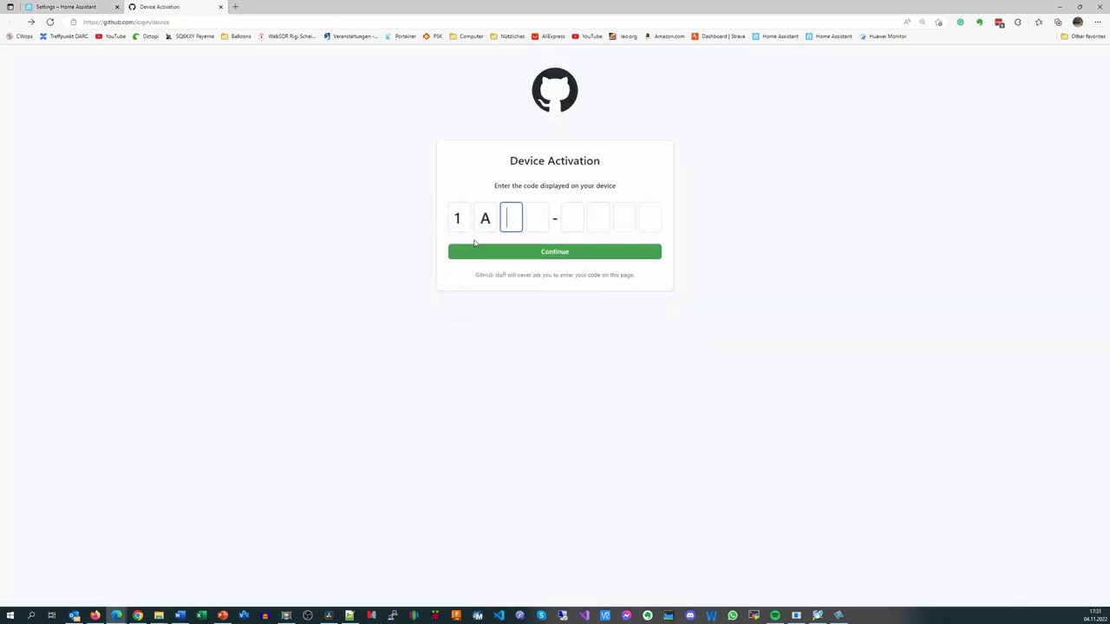
pyautogui.write('34')
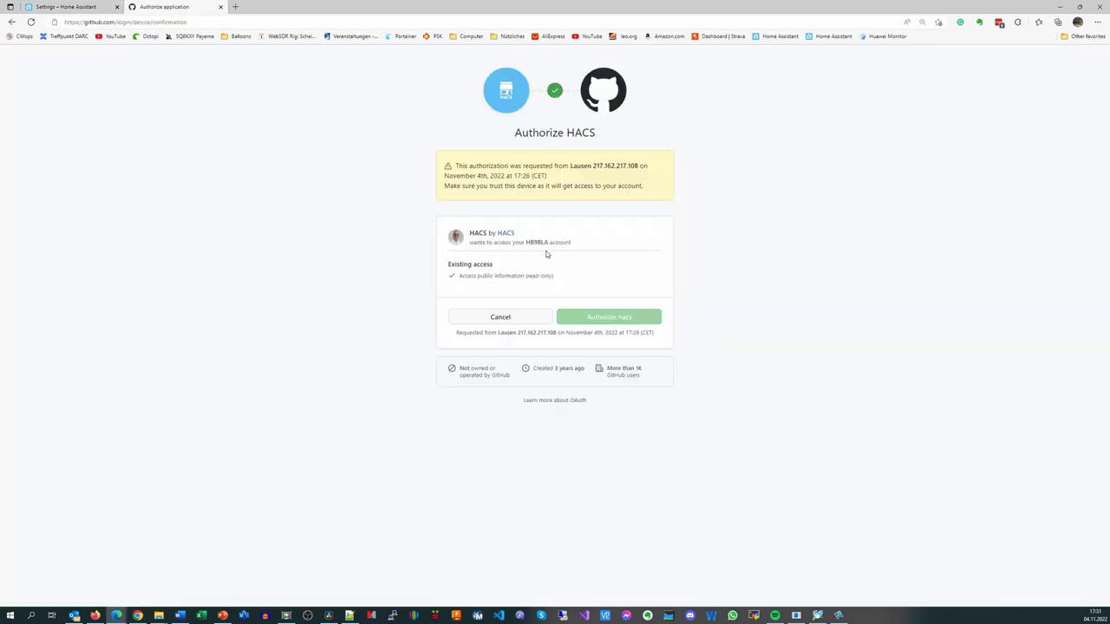
pyautogui.click(610, 317)
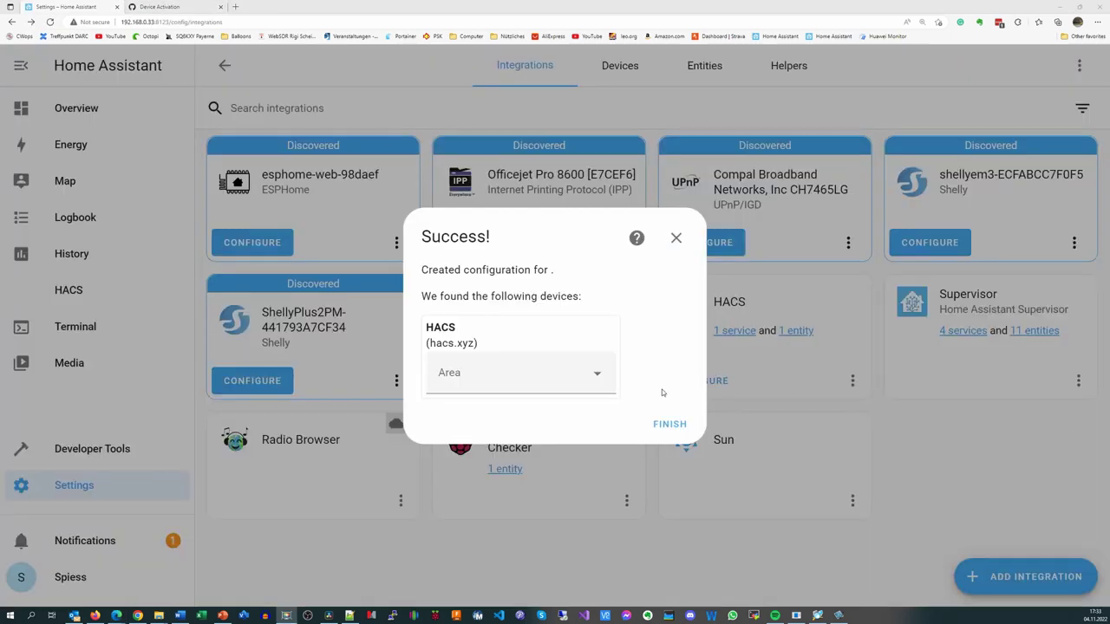
pyautogui.click(673, 425)
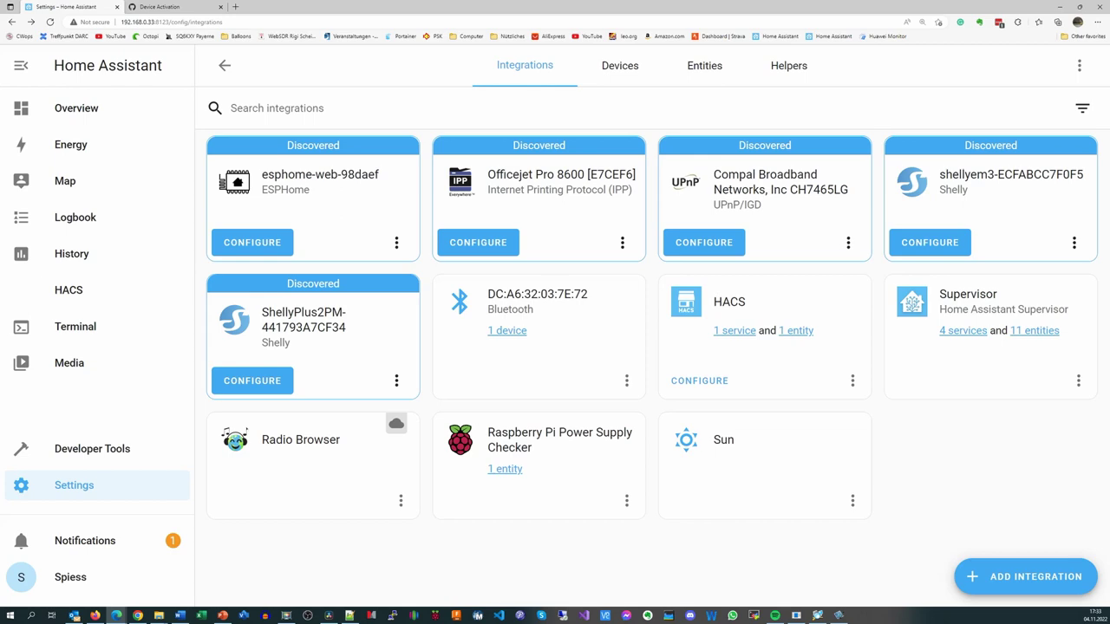
# Submit the HACS integration options with their default settings and open the HACS page
pyautogui.click(701, 381)
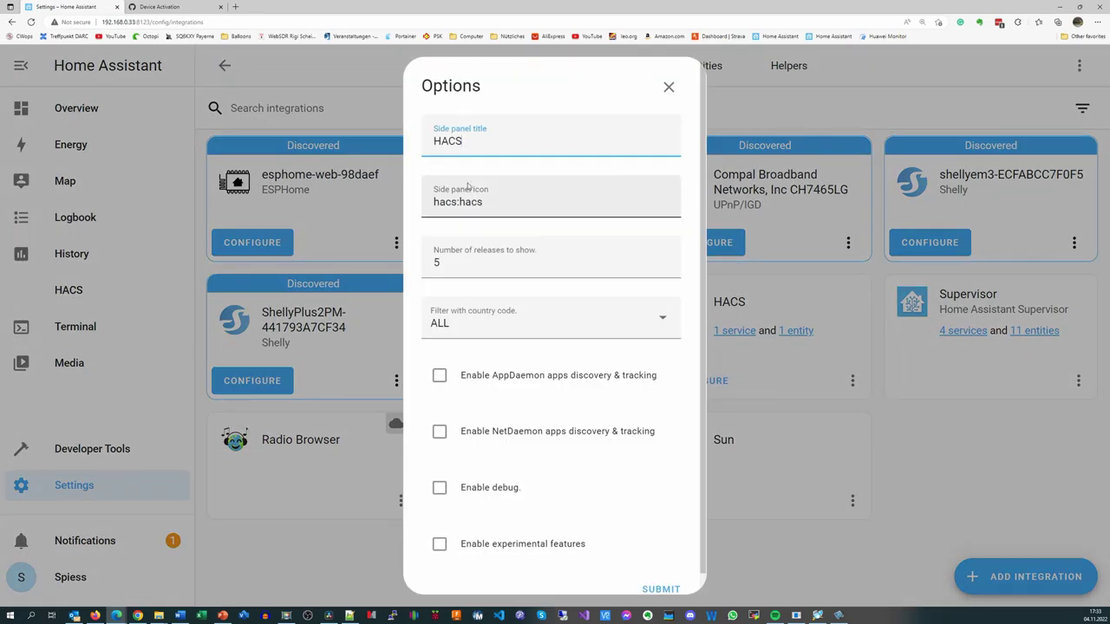
pyautogui.click(660, 591)
pyautogui.click(680, 371)
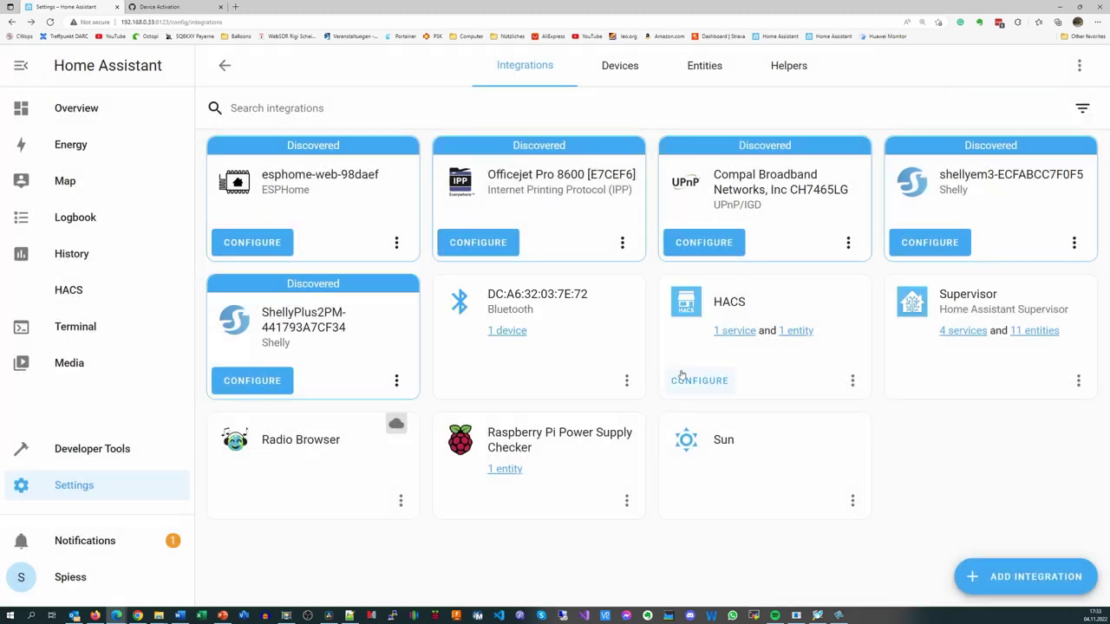
pyautogui.click(65, 296)
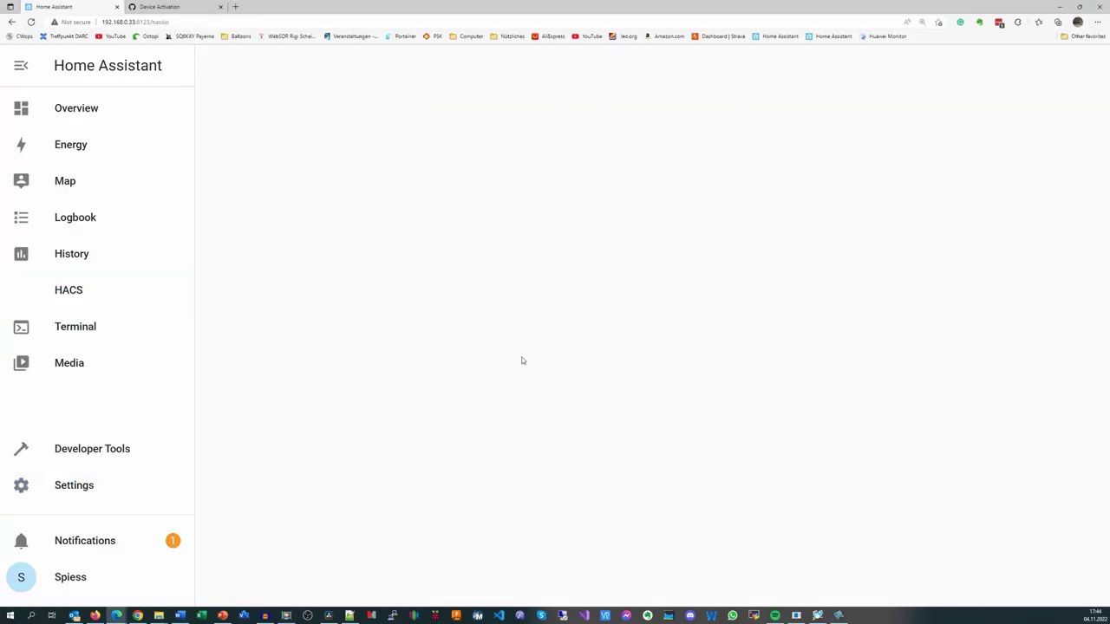
# Find the official File editor add-on in the Add-on Store by searching for "file" and install it
pyautogui.click(1041, 573)
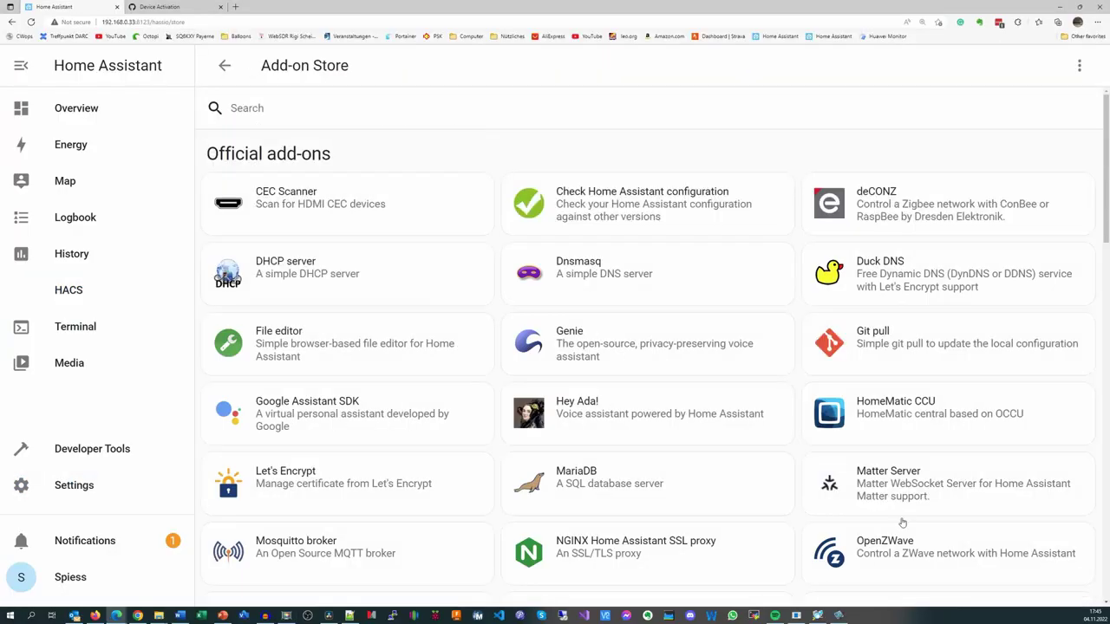
pyautogui.click(259, 103)
pyautogui.write('file')
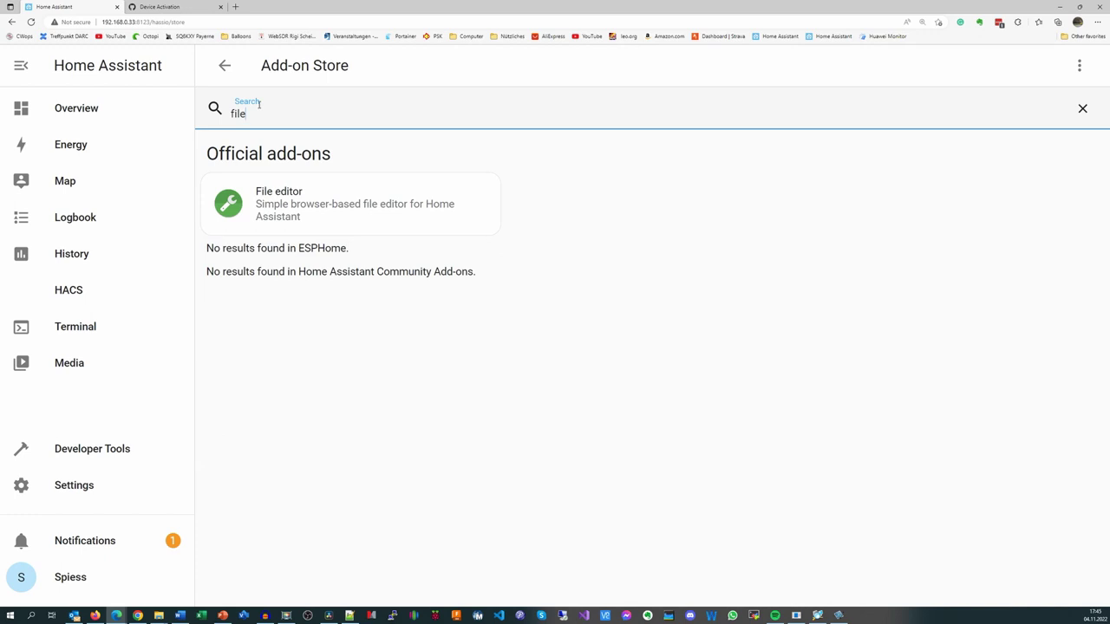
pyautogui.click(289, 217)
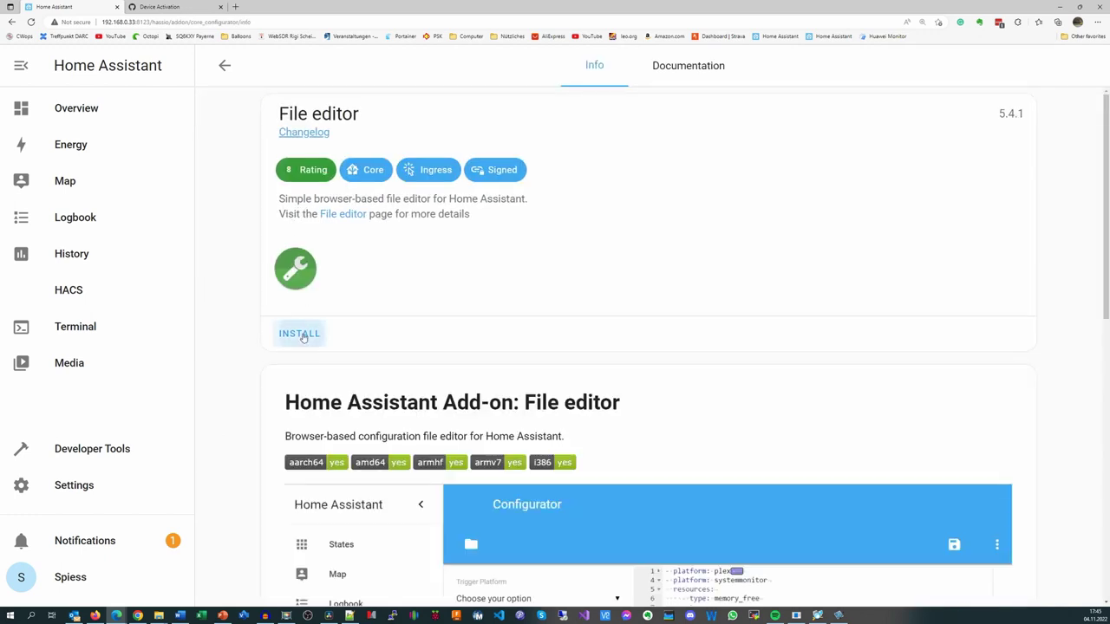
pyautogui.click(300, 334)
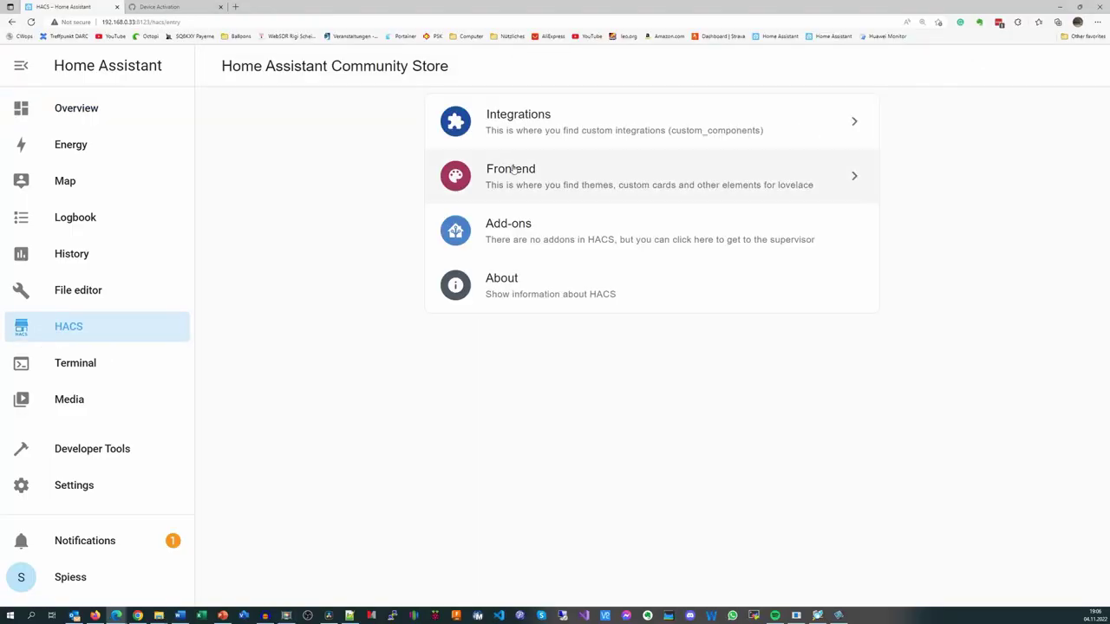
# Find the Node-RED Companion repository among the HACS integrations and download version v1.1.2
pyautogui.click(508, 128)
pyautogui.click(944, 575)
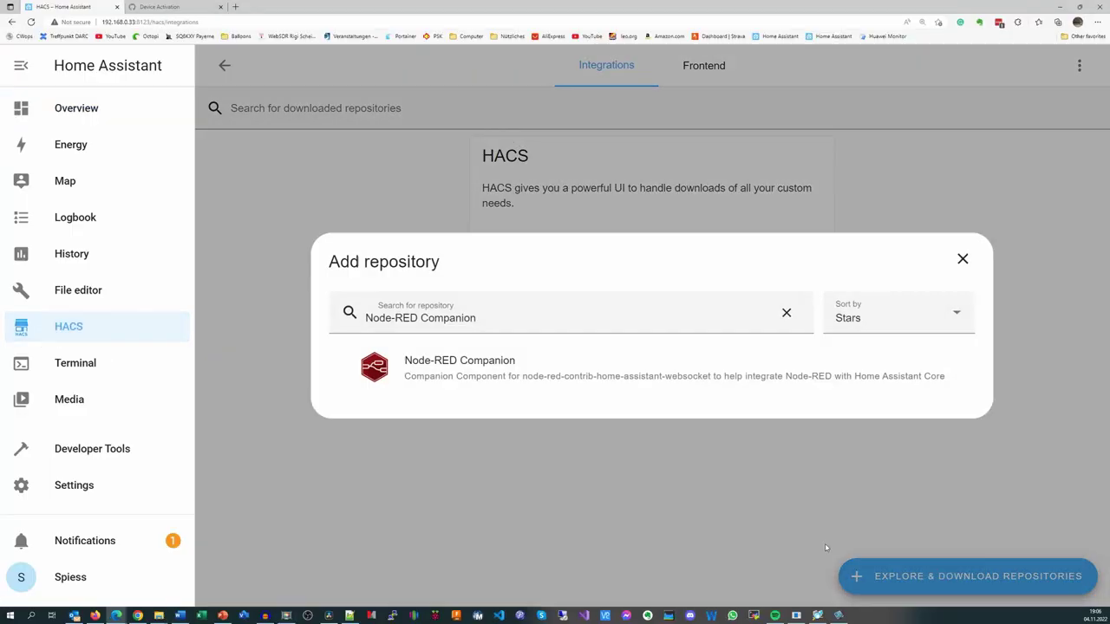
pyautogui.click(464, 368)
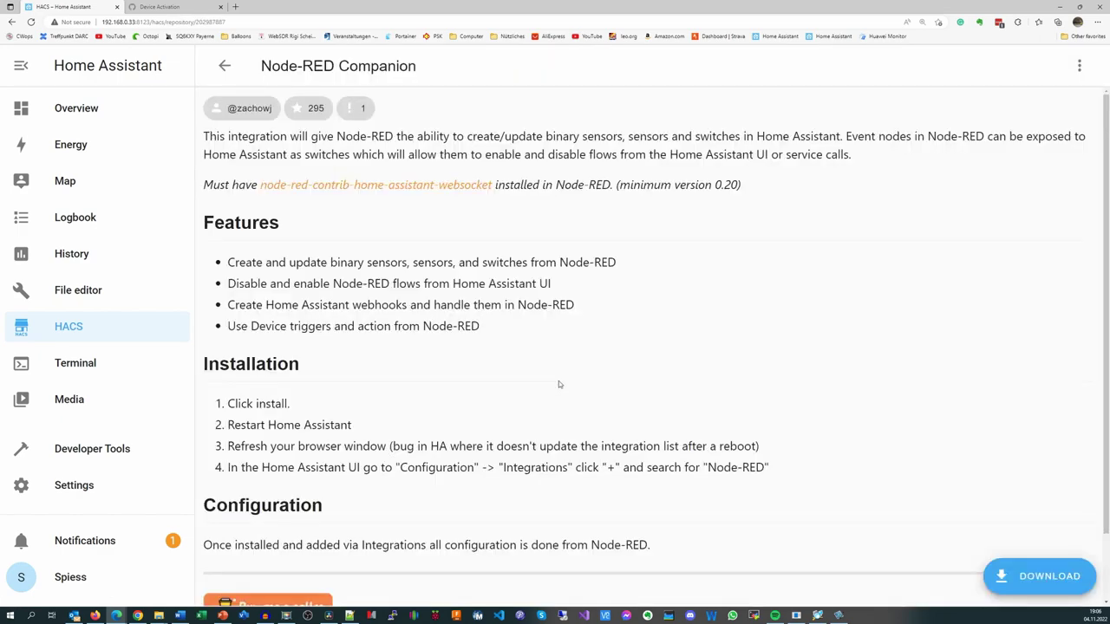
pyautogui.click(1049, 577)
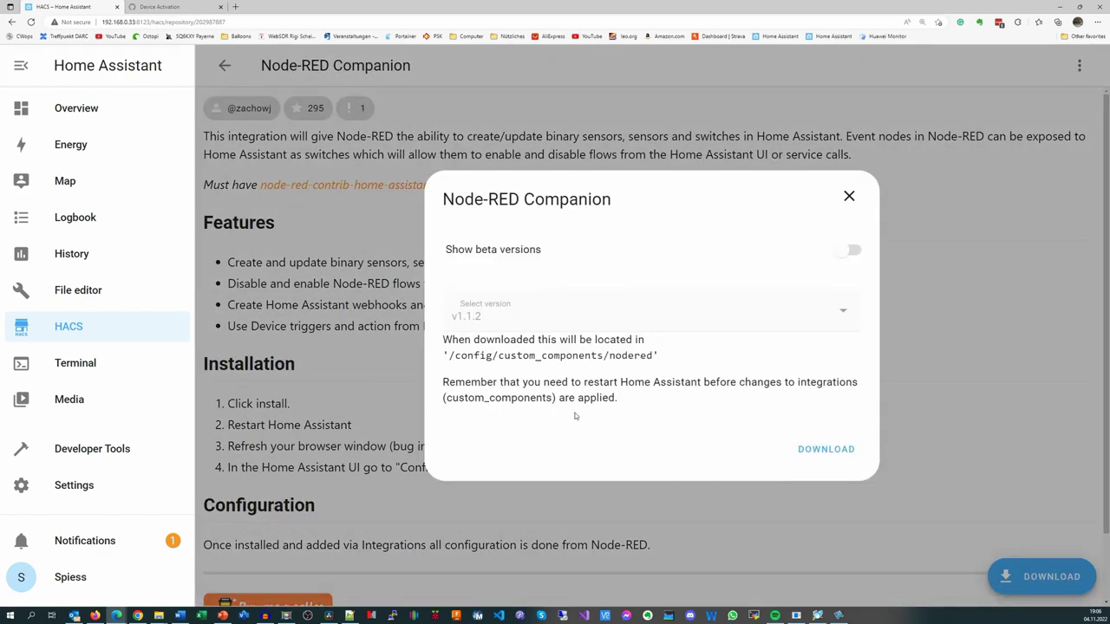
pyautogui.click(804, 451)
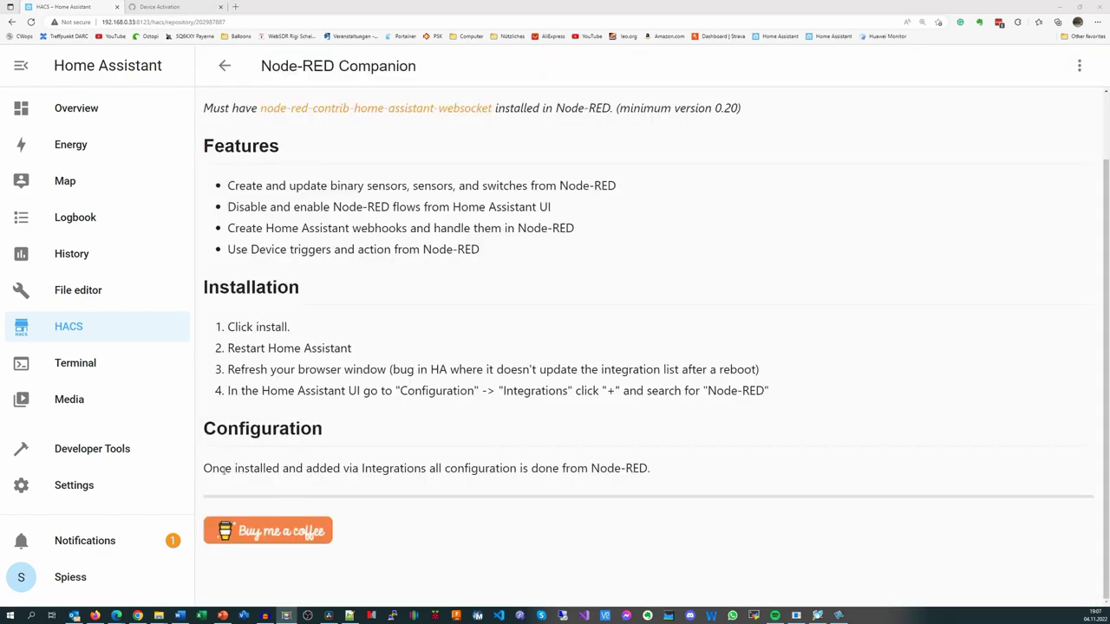
# Validate the configuration again and restart Home Assistant to apply the downloaded Node-RED Companion integration
pyautogui.click(81, 452)
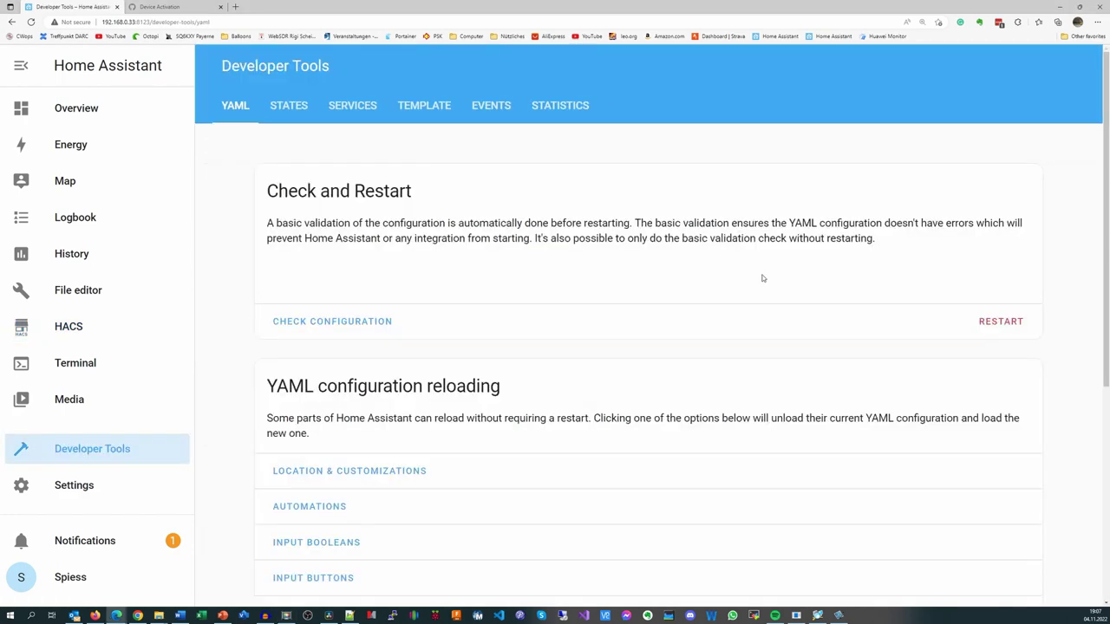
pyautogui.click(361, 328)
pyautogui.click(997, 322)
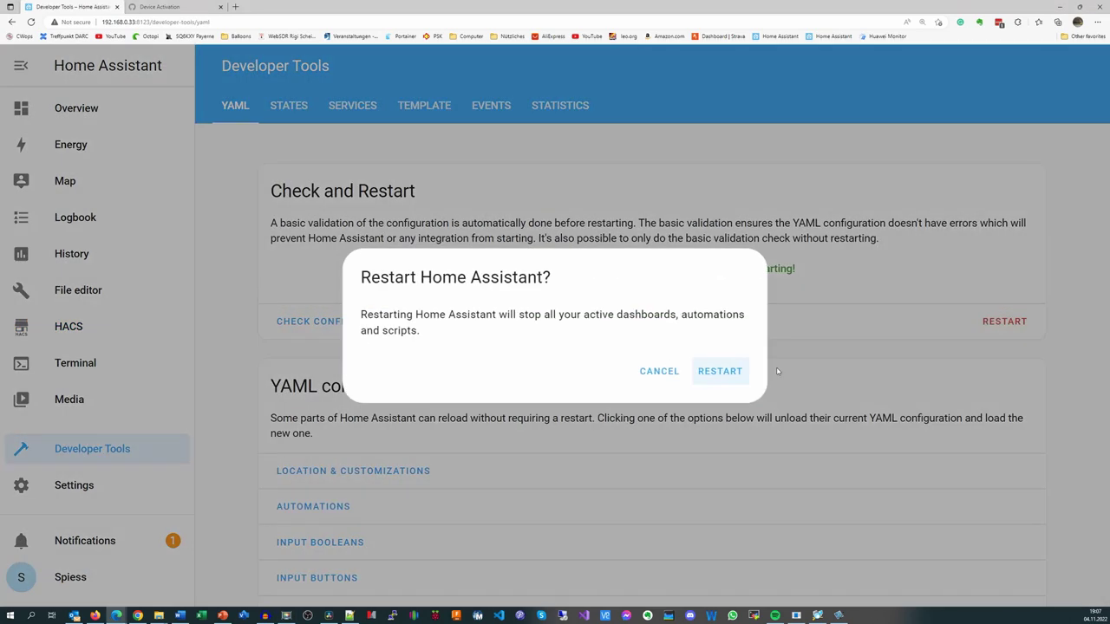
pyautogui.click(719, 372)
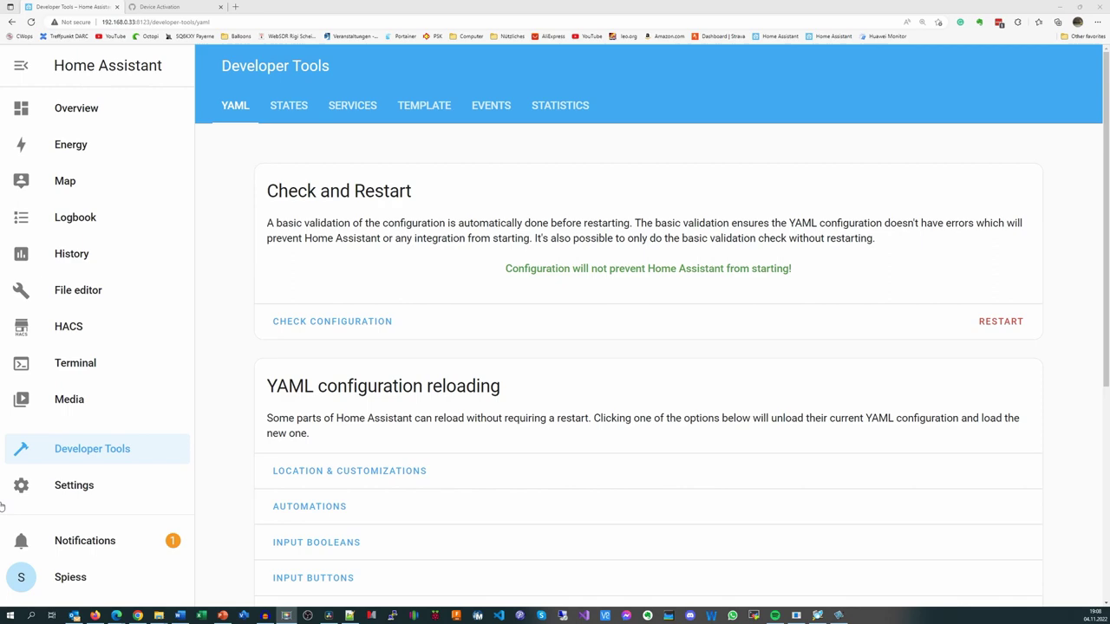
# Add the Node-RED Companion integration under Devices & Services by searching for "node" and finish its setup
pyautogui.click(75, 487)
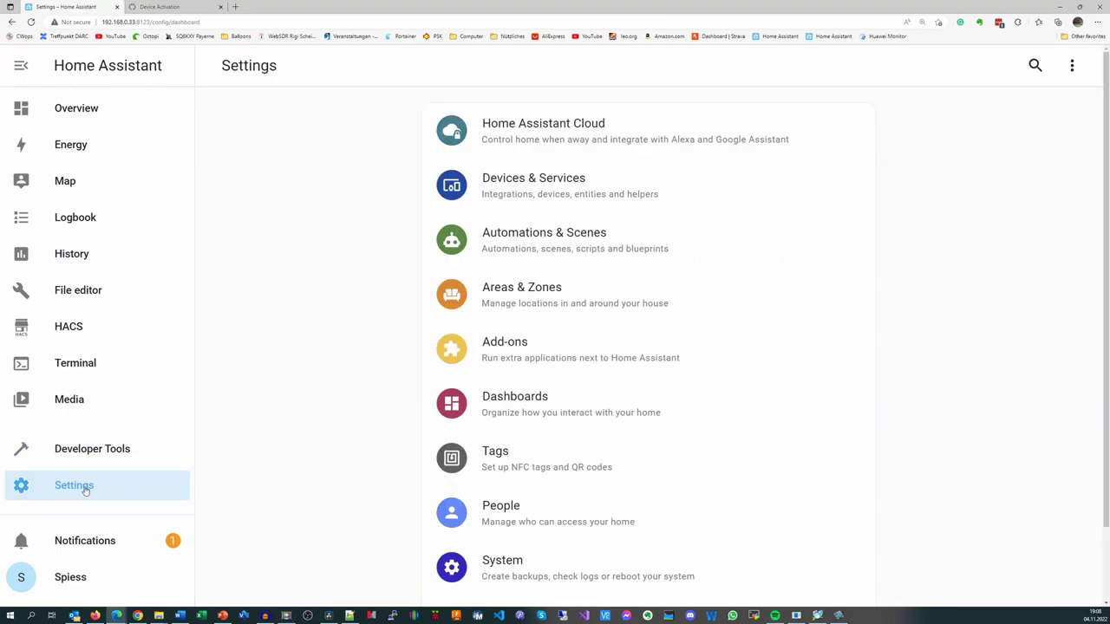
pyautogui.click(520, 198)
pyautogui.click(1014, 576)
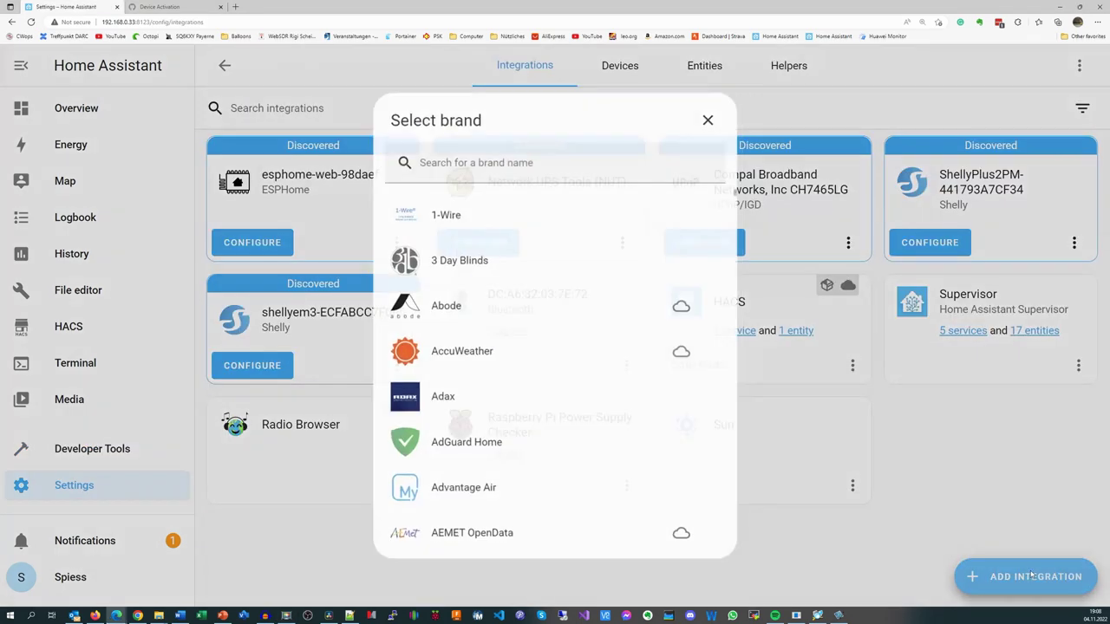
pyautogui.write('node')
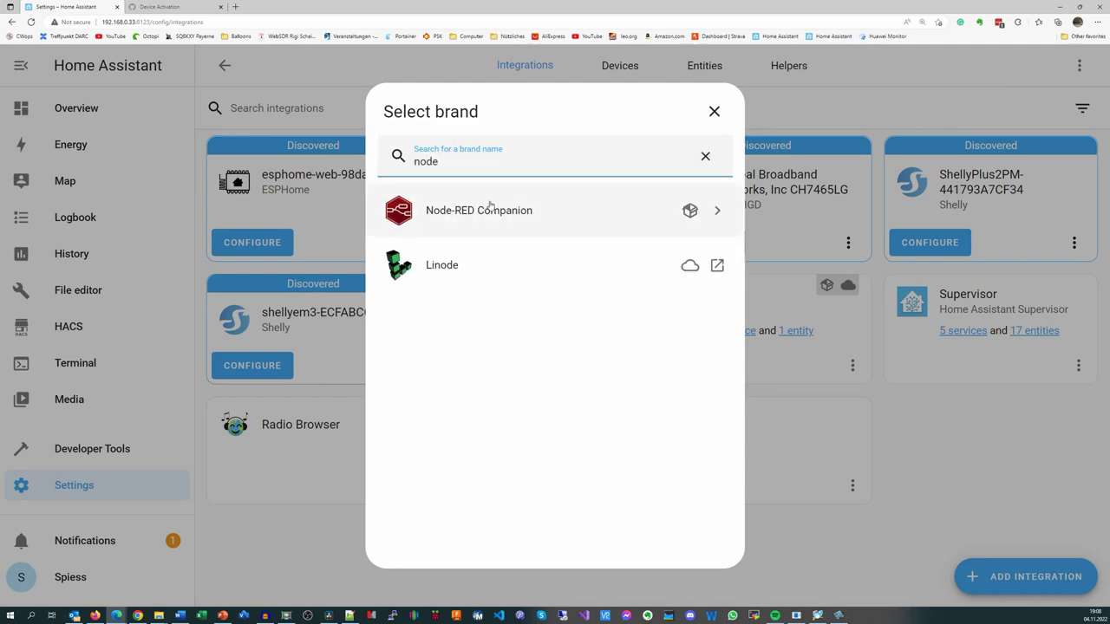
pyautogui.click(491, 217)
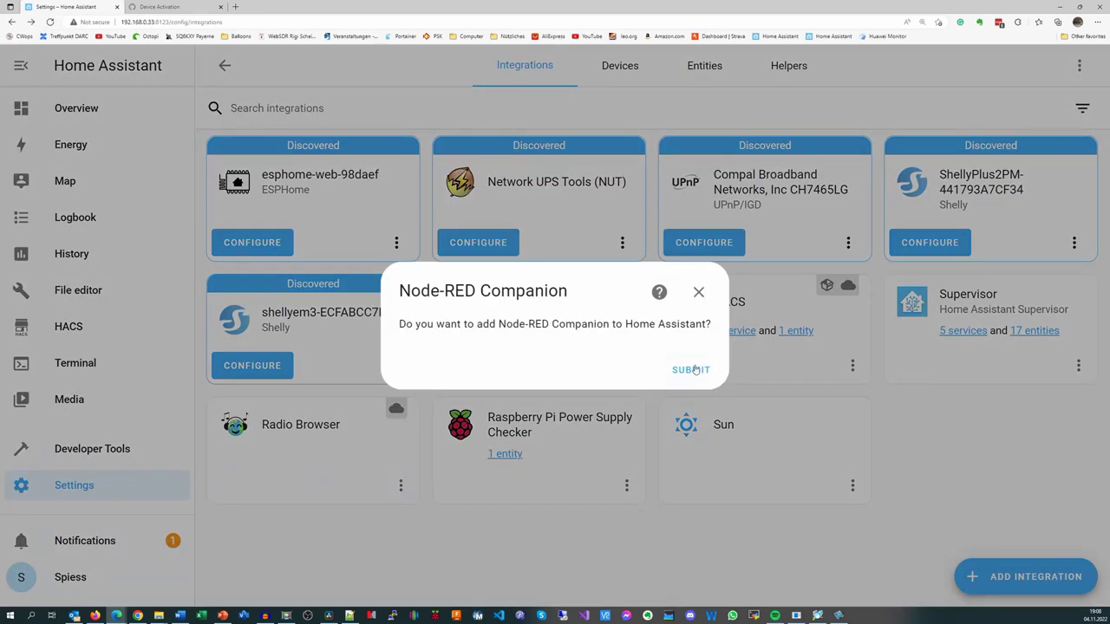
pyautogui.click(691, 370)
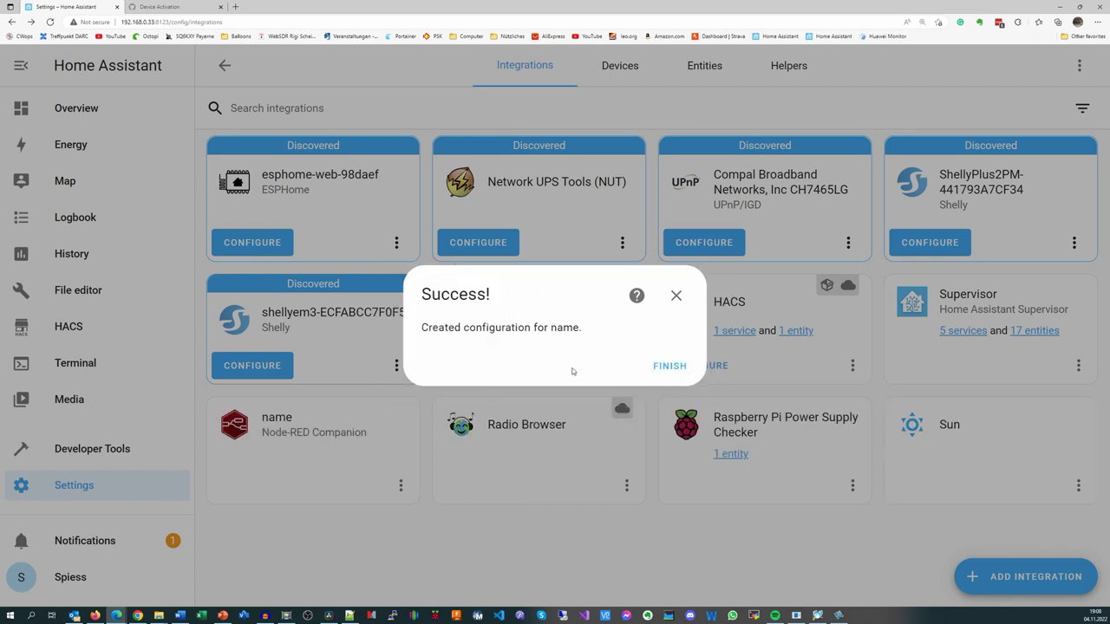
pyautogui.click(665, 368)
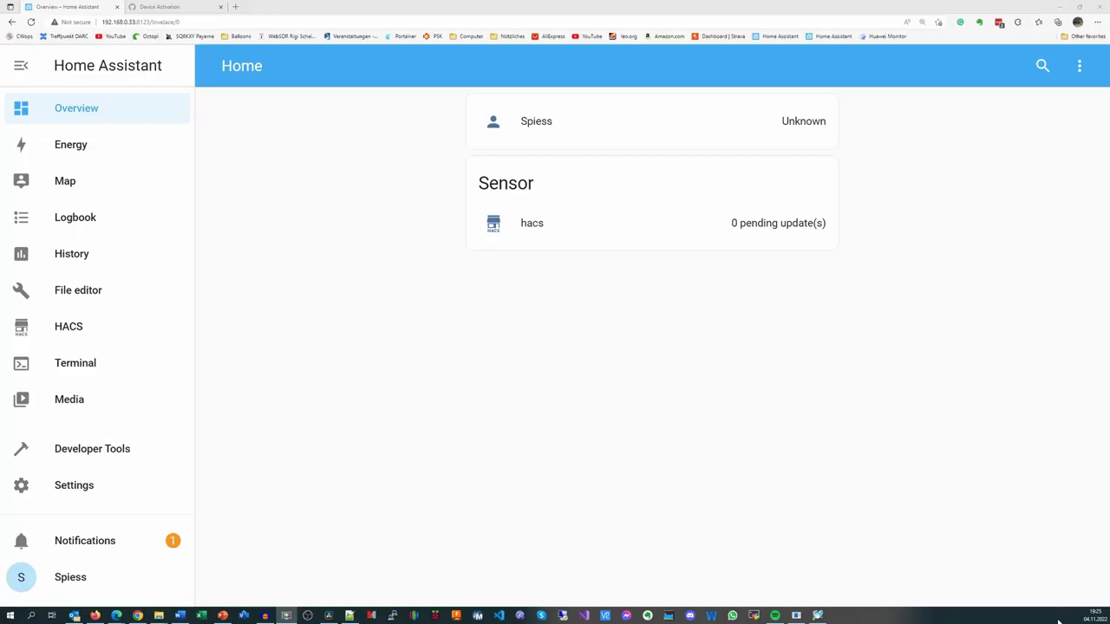
# Create a long-lived access token named Node-Red in the user profile and copy it
pyautogui.click(70, 577)
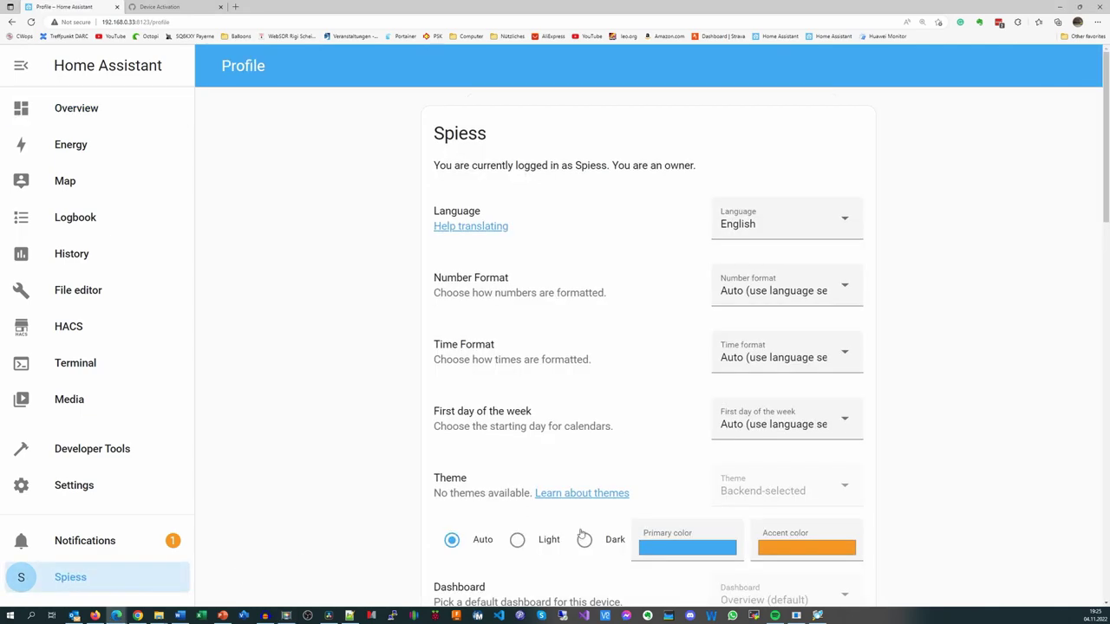
pyautogui.scroll(-15, 694, 564)
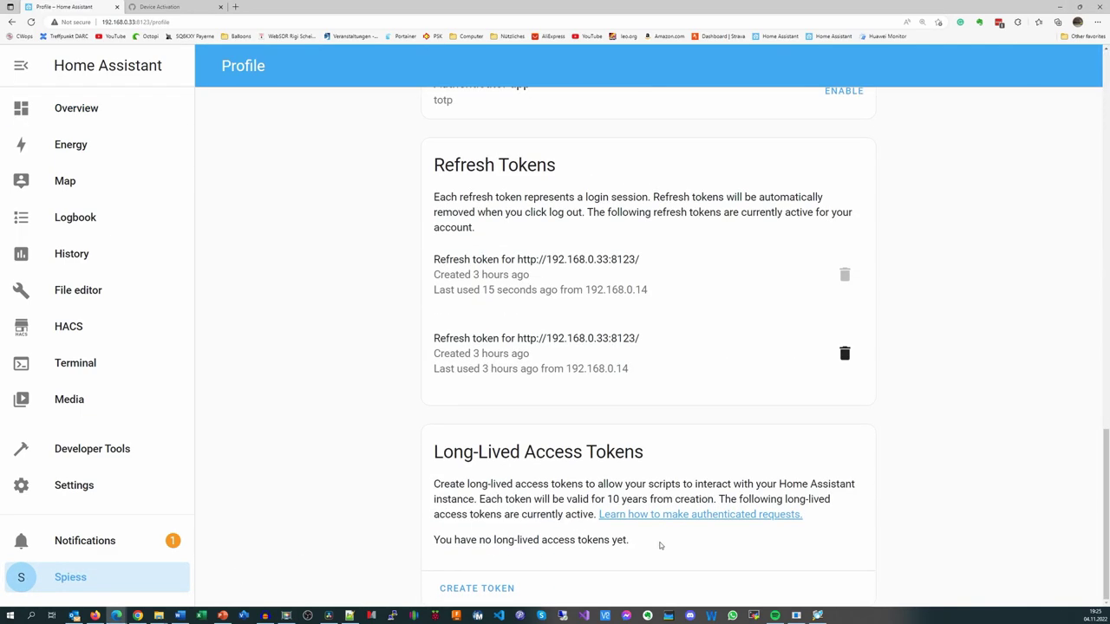
pyautogui.click(479, 589)
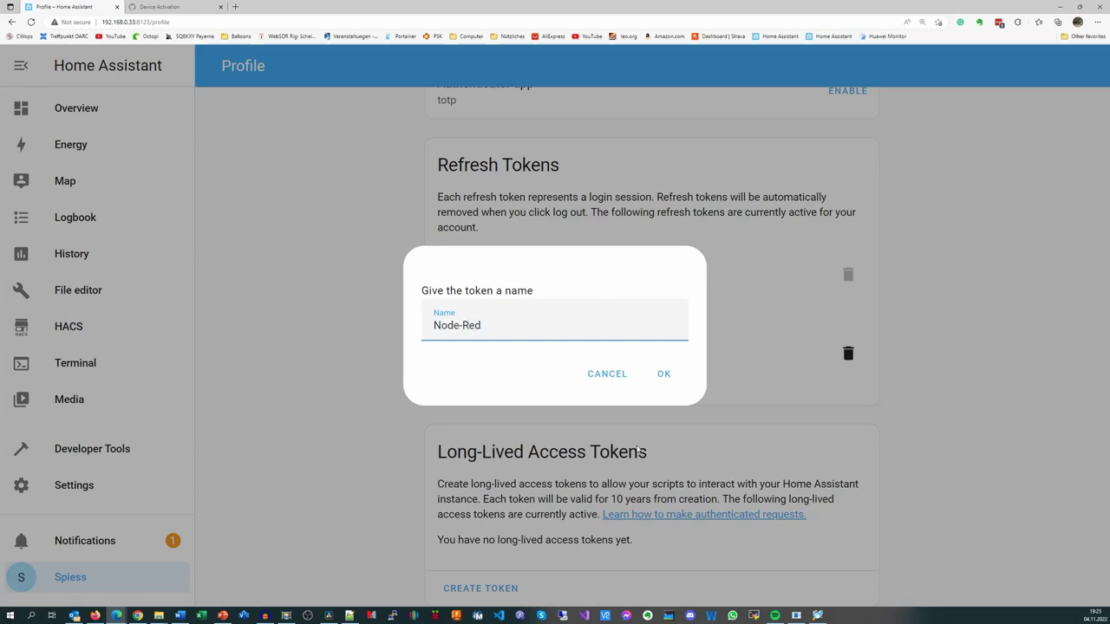
pyautogui.click(663, 374)
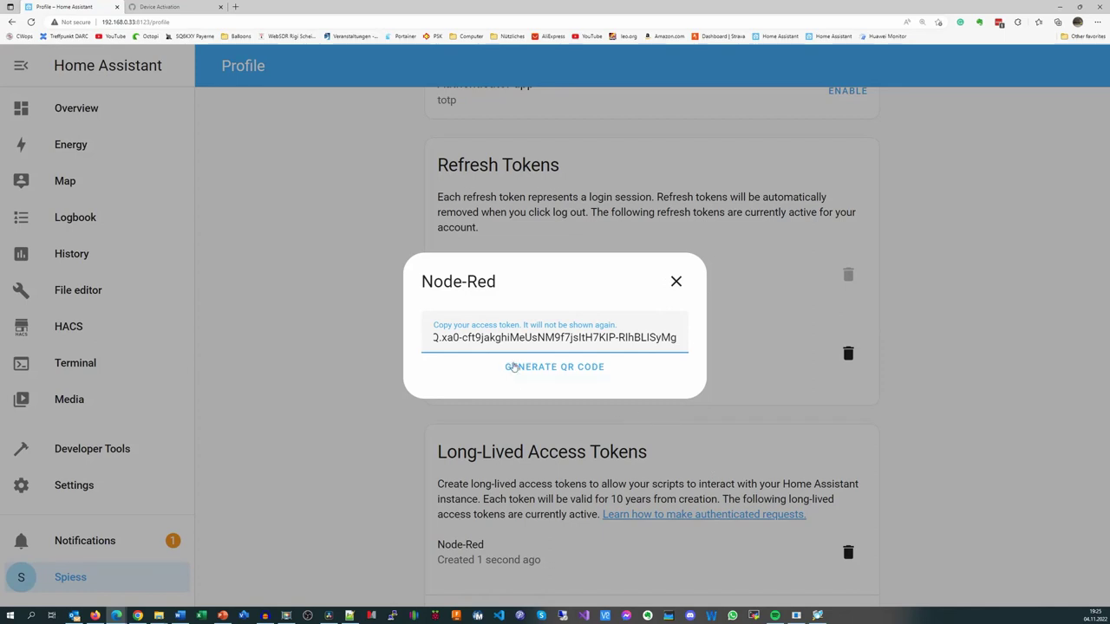
pyautogui.tripleClick(588, 341)
pyautogui.hotkey('ctrl', 'c')
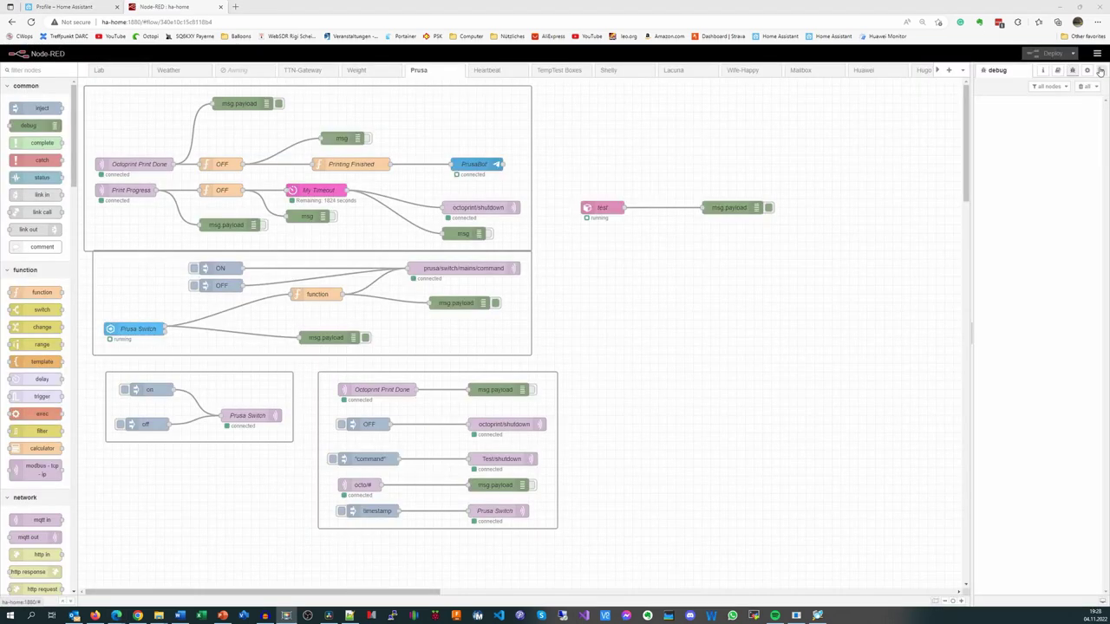
# Switch to Node-RED and run a search among the installable palette modules
pyautogui.click(1096, 52)
pyautogui.click(1032, 213)
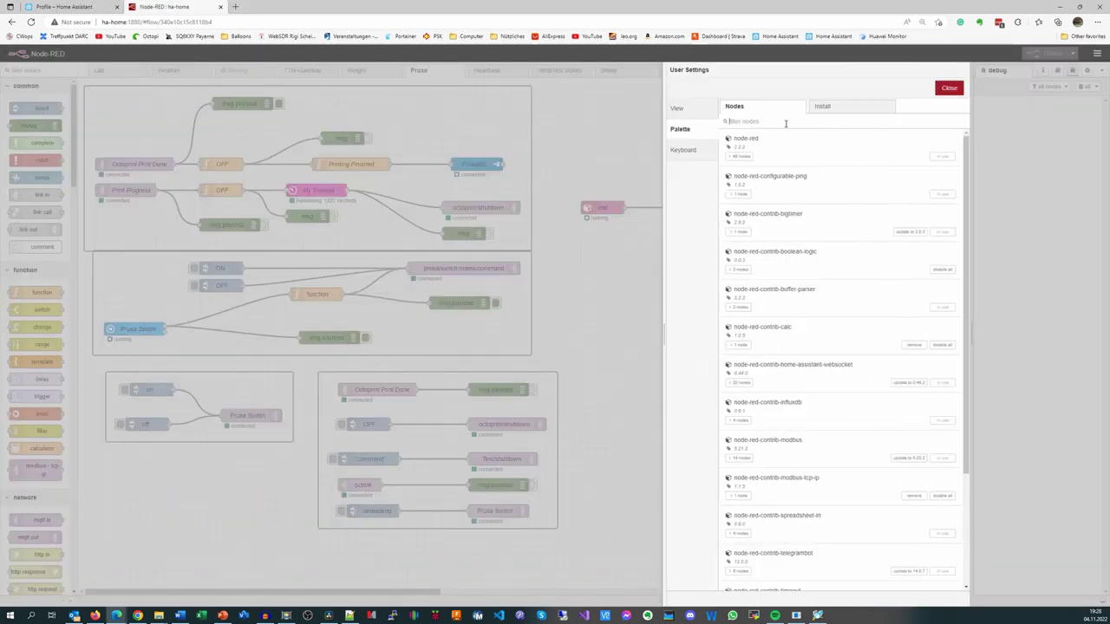
pyautogui.click(840, 107)
pyautogui.click(766, 141)
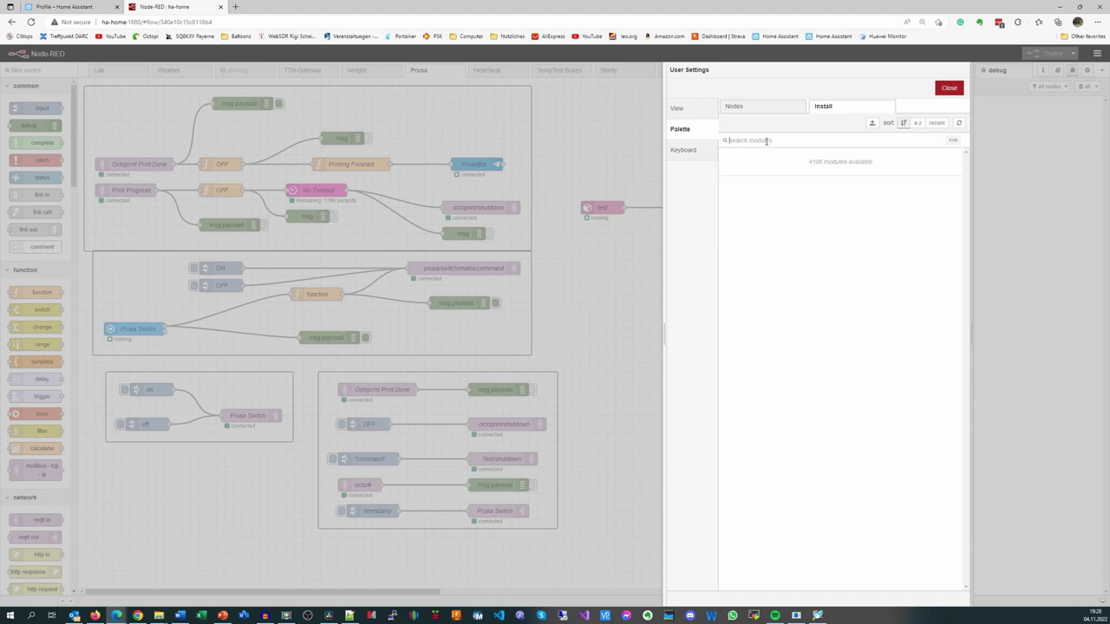
pyautogui.hotkey('ctrl', 'v')
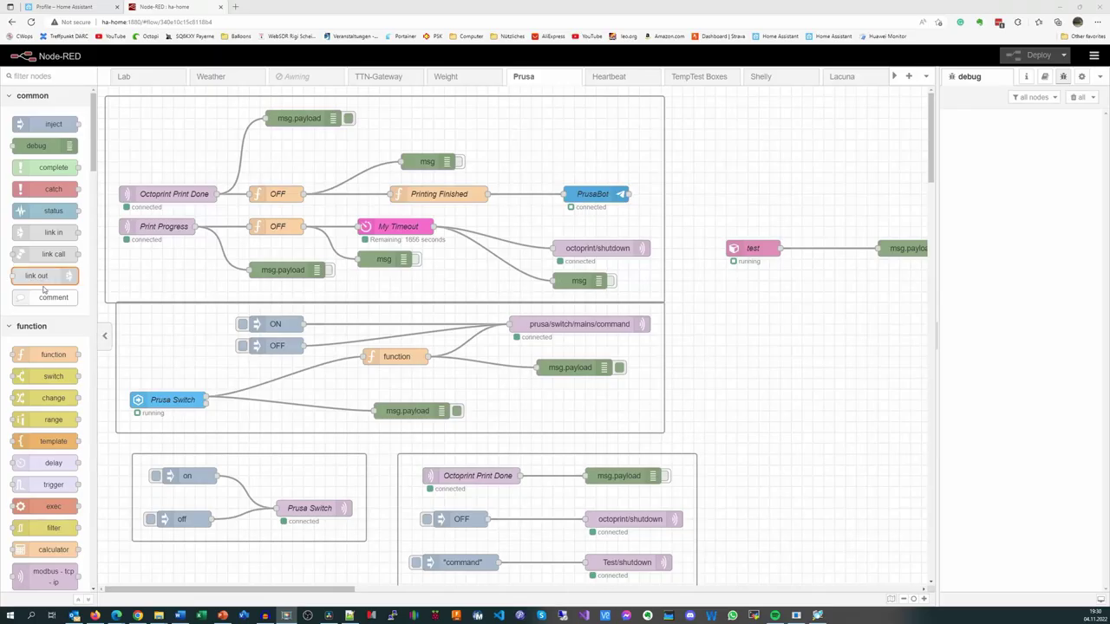
# Place a Home Assistant API node on the empty canvas below the Prusa flow's groups and open its server configuration
pyautogui.scroll(-10, 43, 364)
pyautogui.scroll(-10, 29, 392)
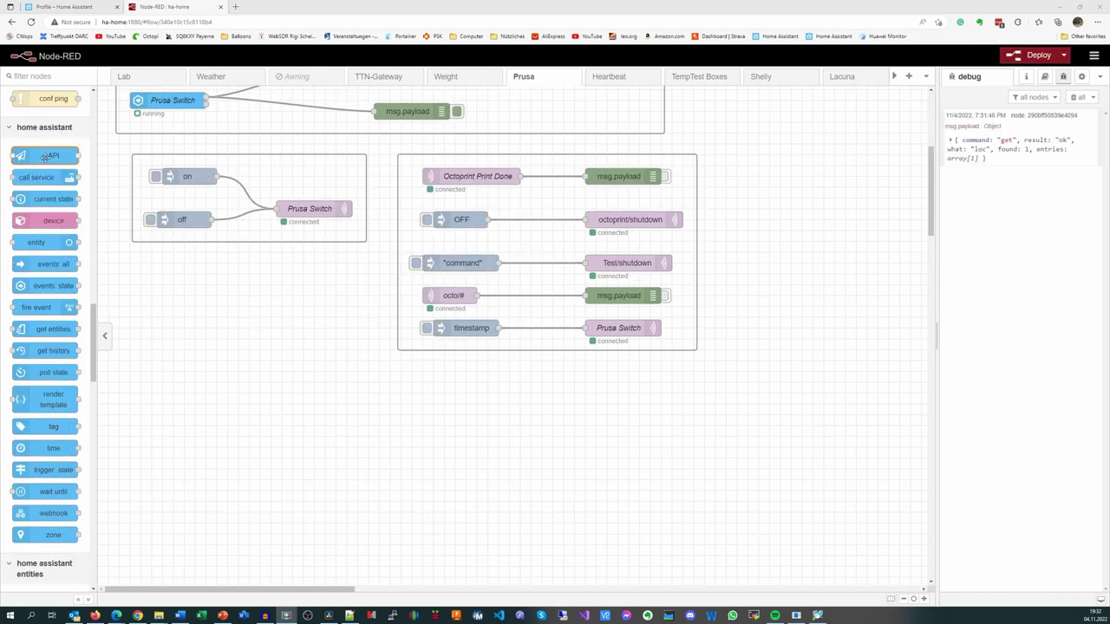
pyautogui.moveTo(45, 157); pyautogui.dragTo(211, 412)
pyautogui.doubleClick(211, 414)
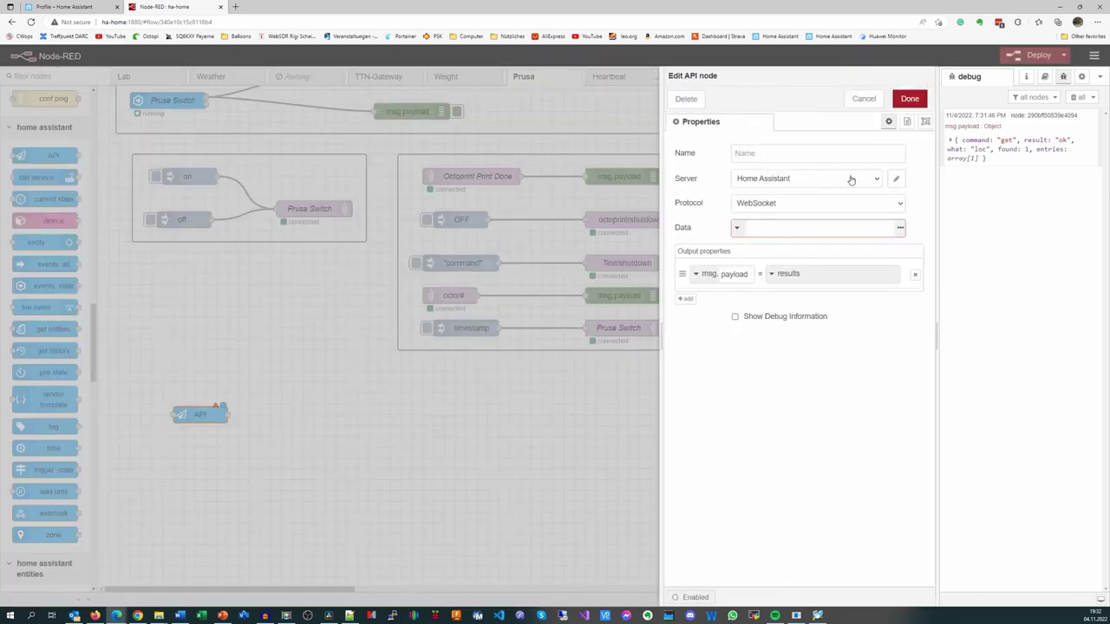
pyautogui.click(895, 181)
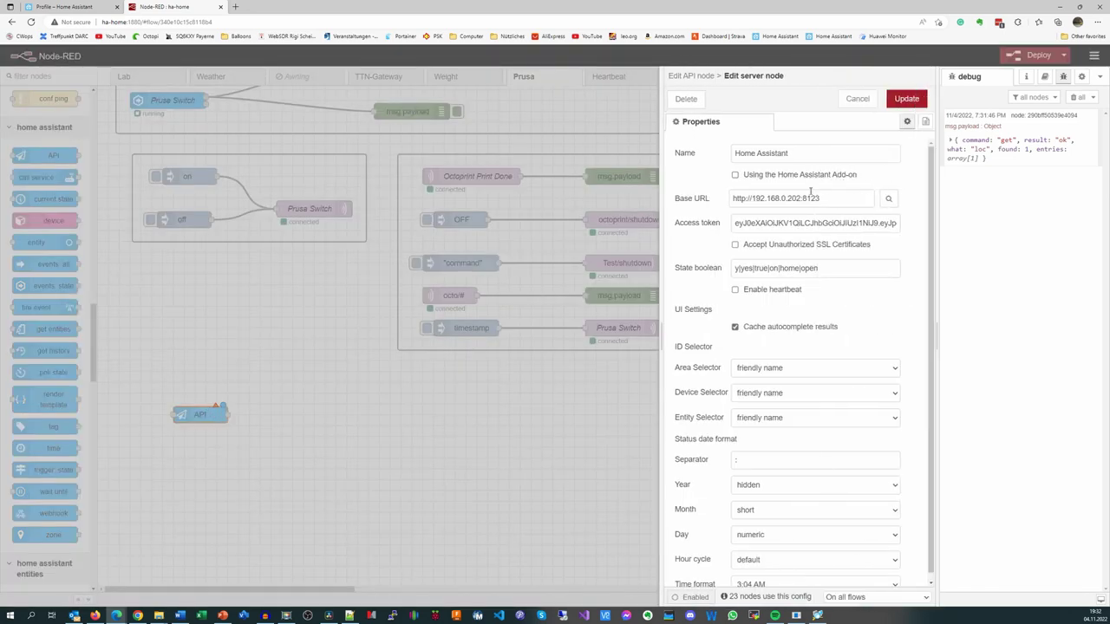
# Examine the base URL and access token fields in the Home Assistant server configuration
pyautogui.moveTo(827, 199); pyautogui.dragTo(789, 224)
pyautogui.click(732, 223)
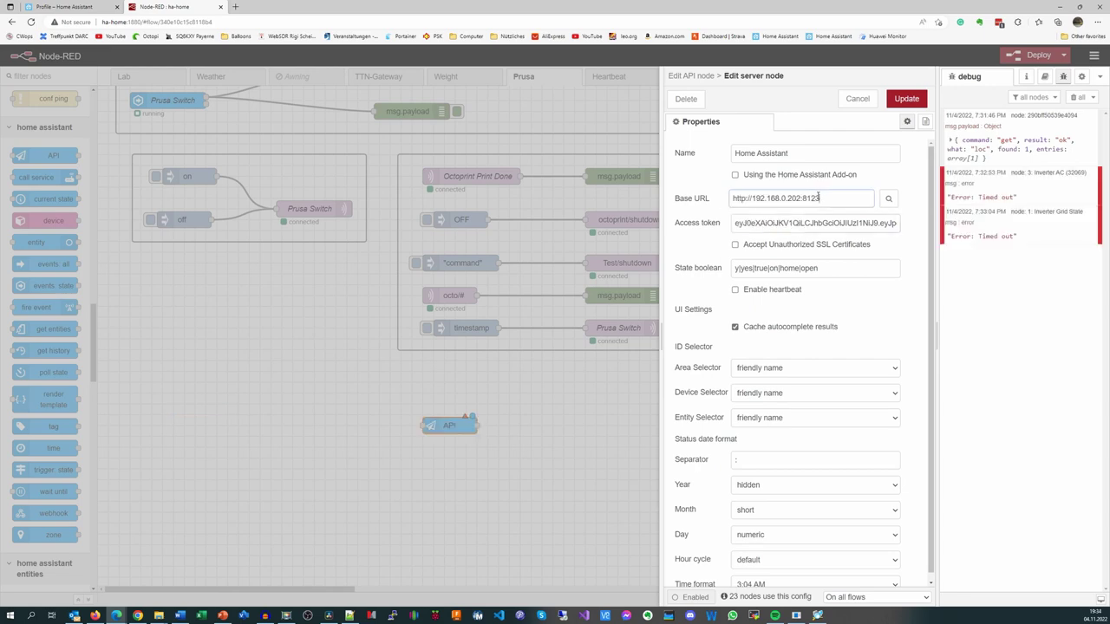
pyautogui.moveTo(819, 198); pyautogui.dragTo(796, 199)
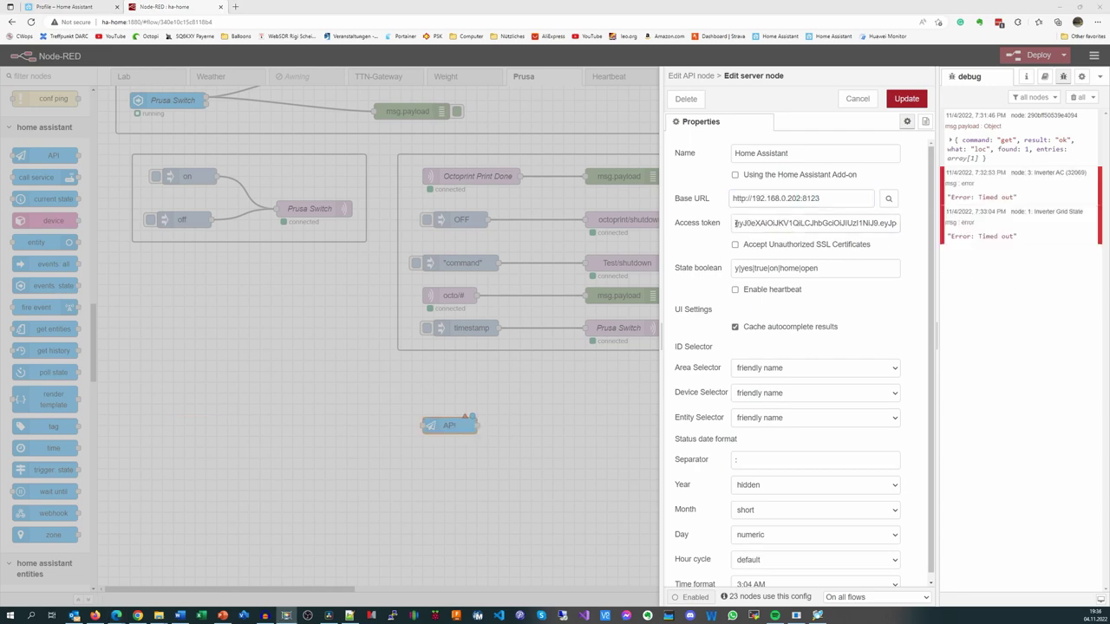
pyautogui.moveTo(733, 223); pyautogui.dragTo(811, 228)
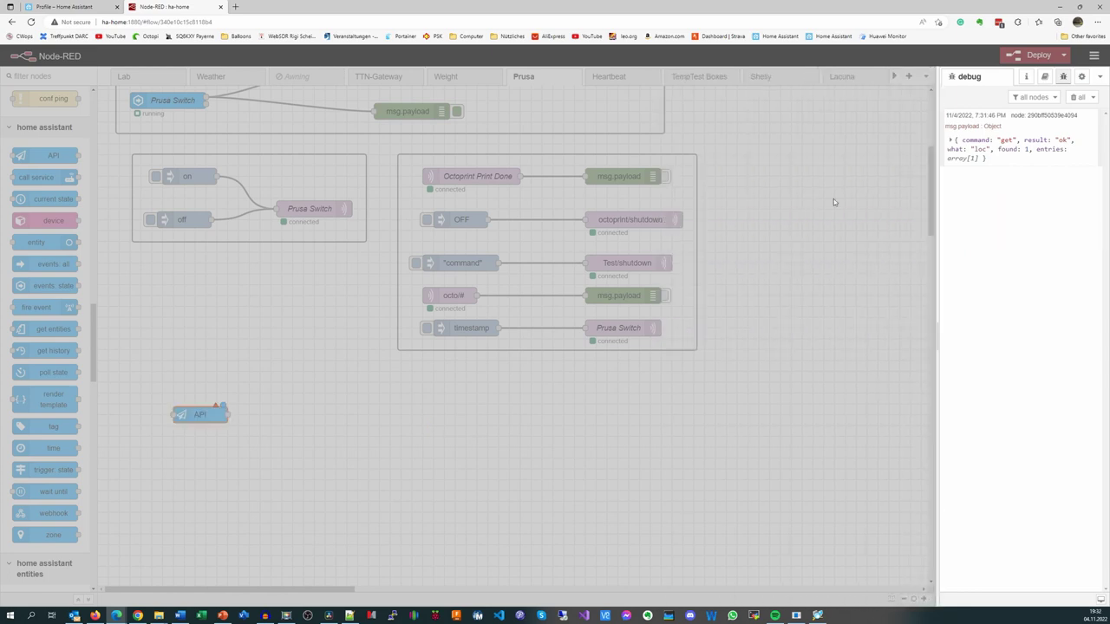
# Accept and deploy the API node, and remove it from the Prusa flow with another deployment
pyautogui.click(909, 98)
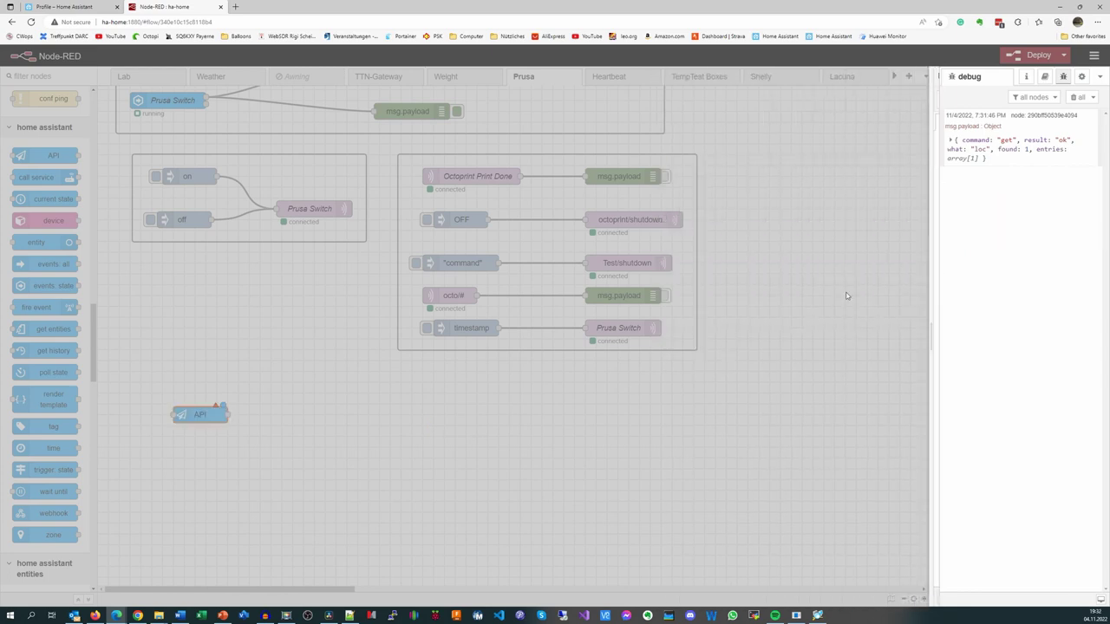
pyautogui.click(1032, 55)
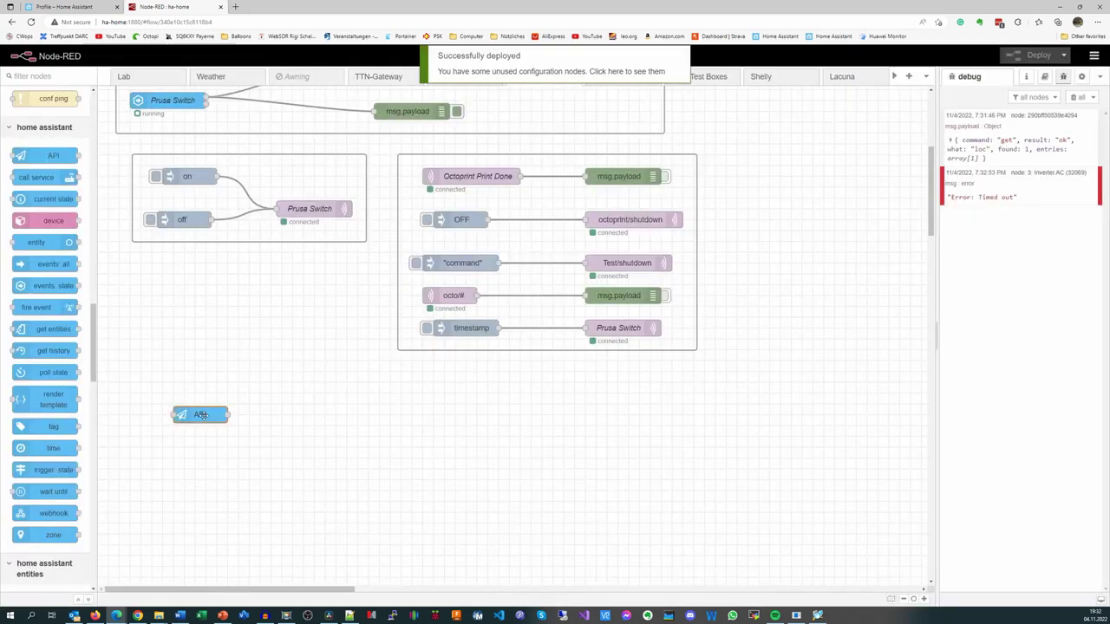
pyautogui.press('Delete')
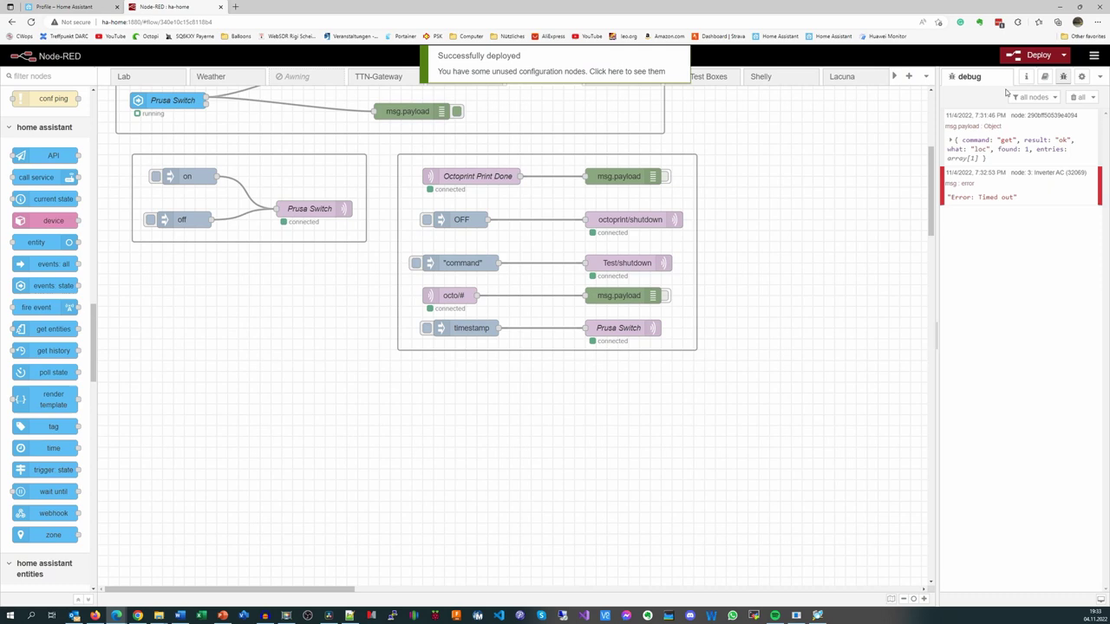
pyautogui.click(1032, 55)
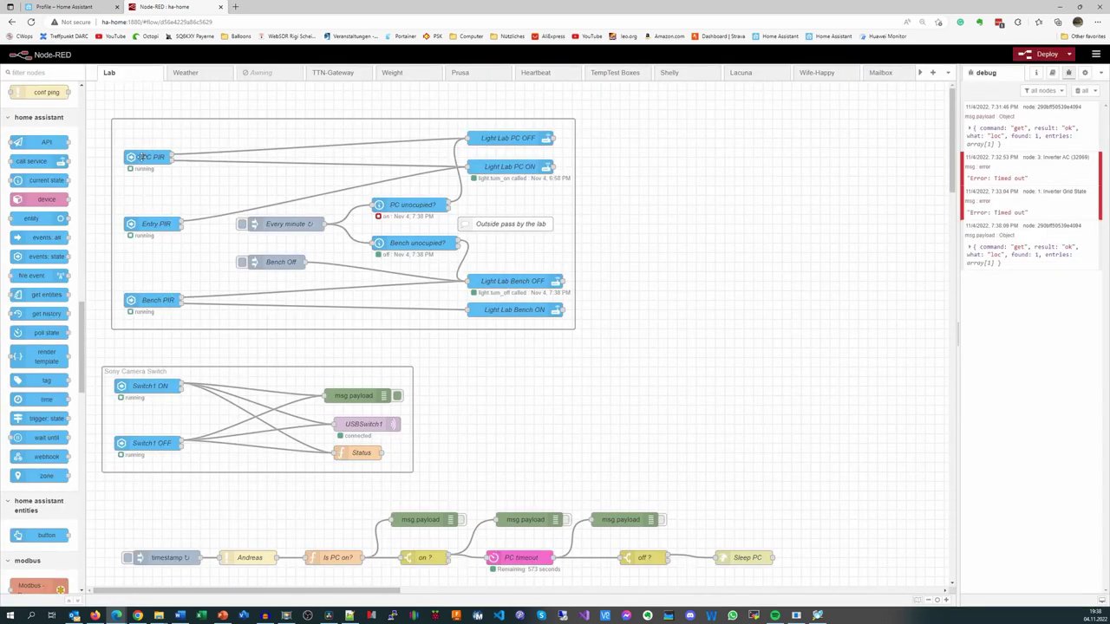
# Inspect the PC PIR state node in the Lab flow and search its entity list for "pir"
pyautogui.click(147, 157)
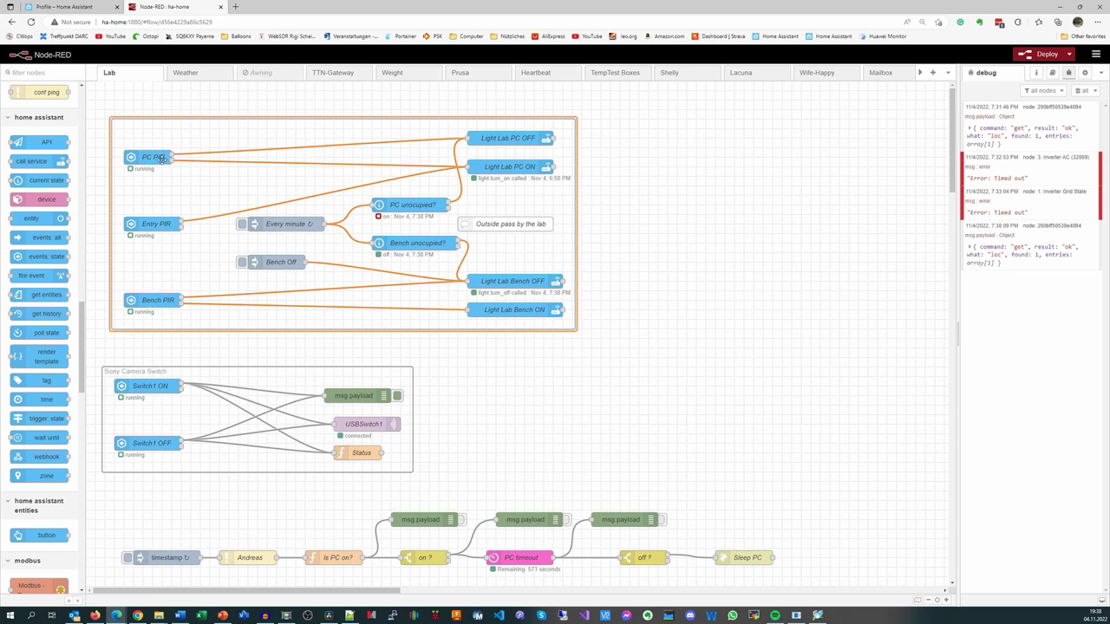
pyautogui.click(515, 140)
pyautogui.doubleClick(154, 157)
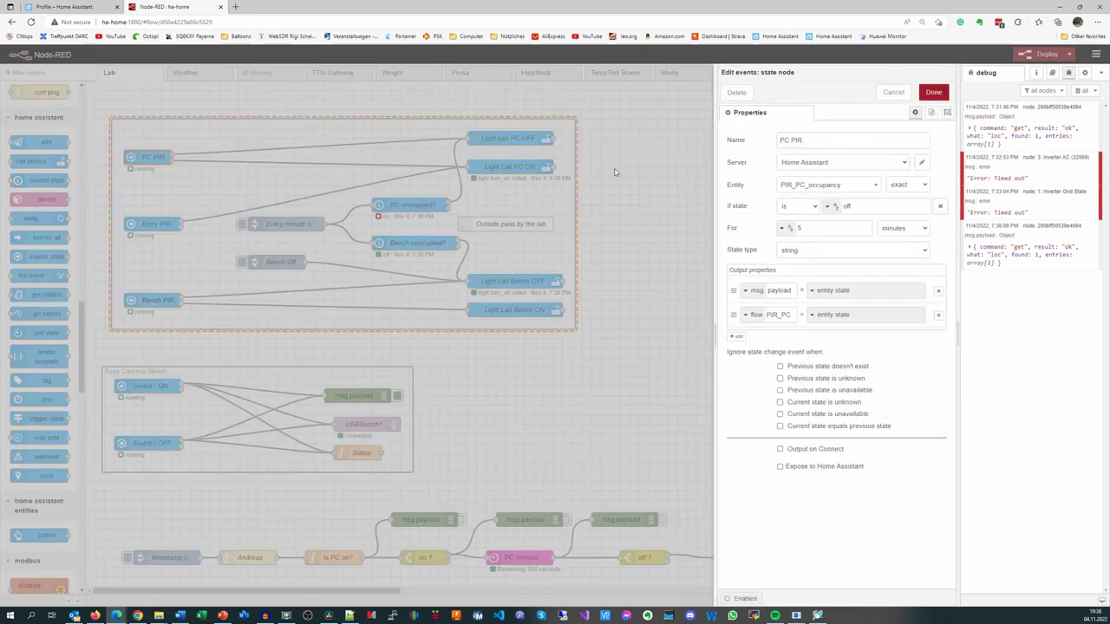
pyautogui.click(875, 185)
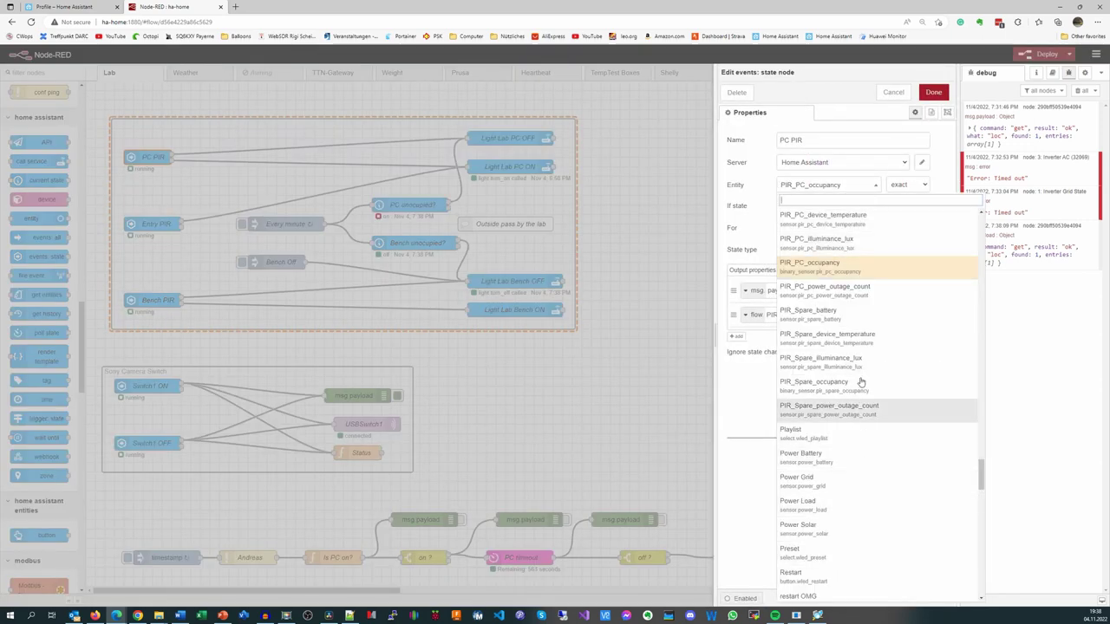
pyautogui.click(808, 205)
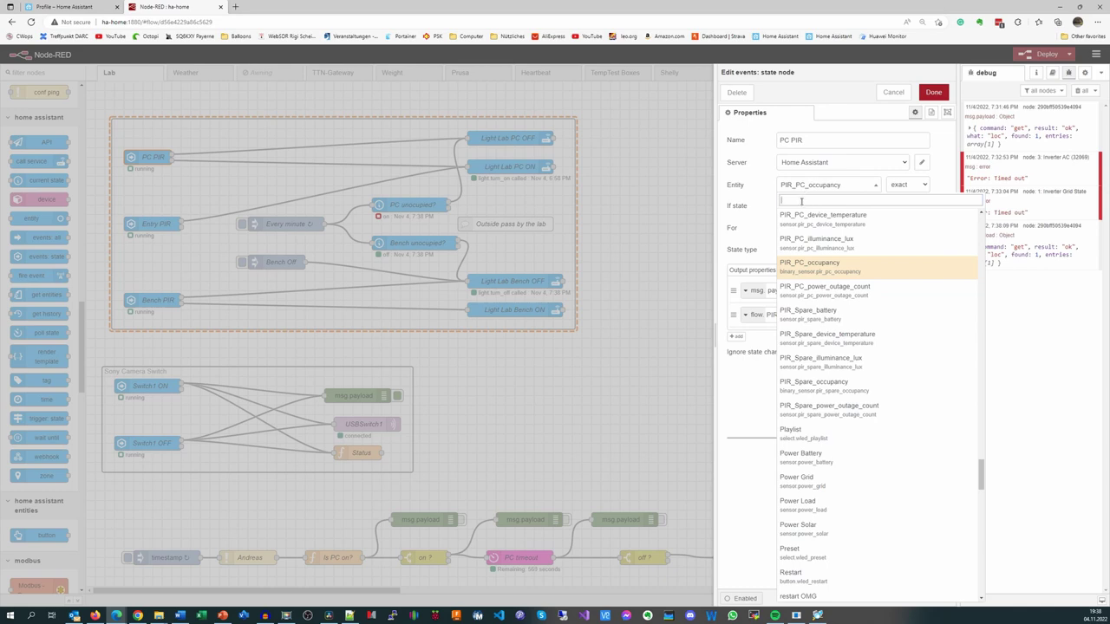
pyautogui.write('pir')
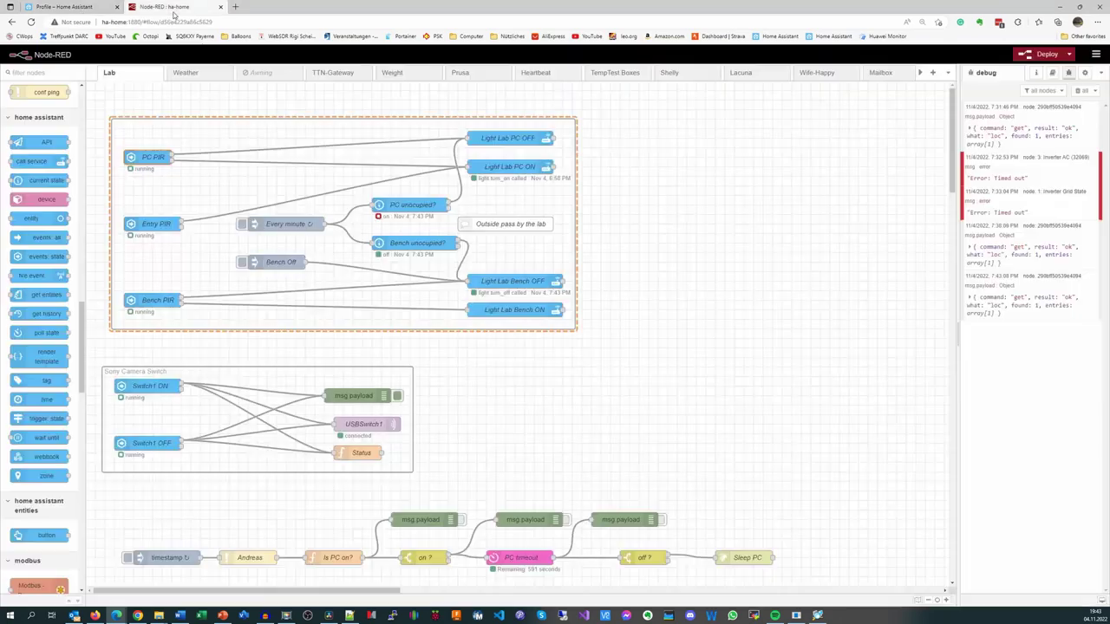
pyautogui.click(55, 15)
pyautogui.hotkey('ctrl', 'Tab')
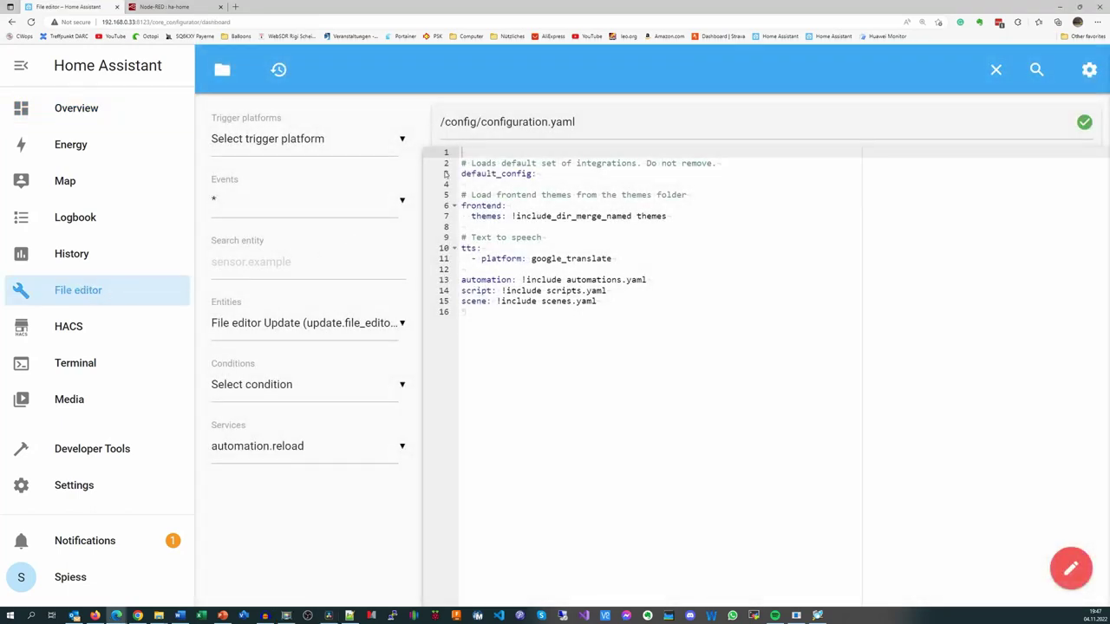
pyautogui.moveTo(577, 122); pyautogui.dragTo(440, 123)
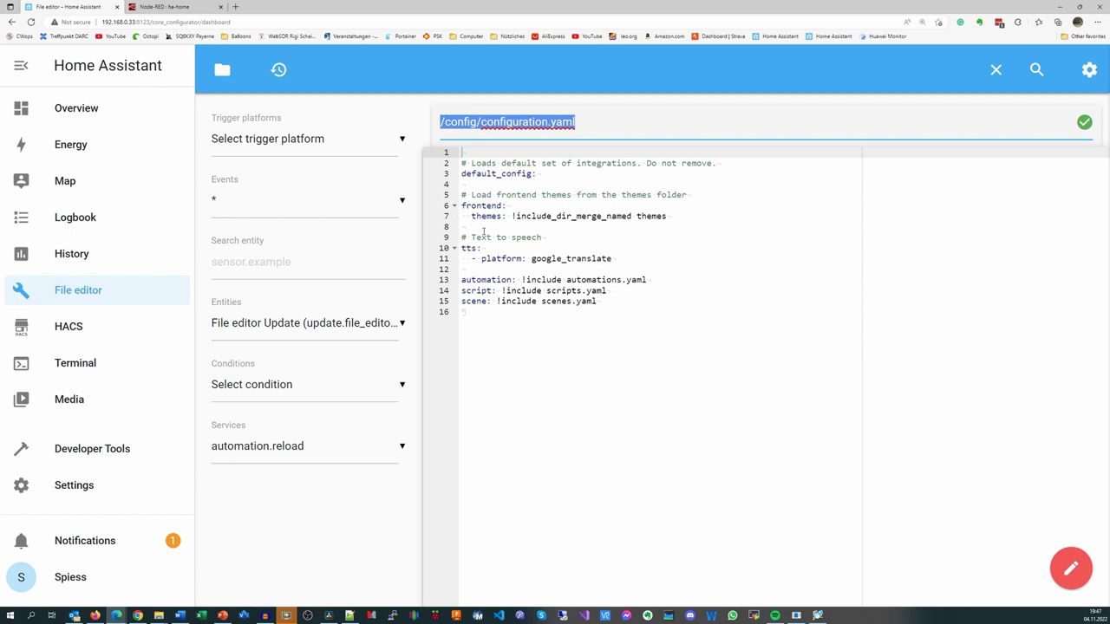
pyautogui.click(632, 308)
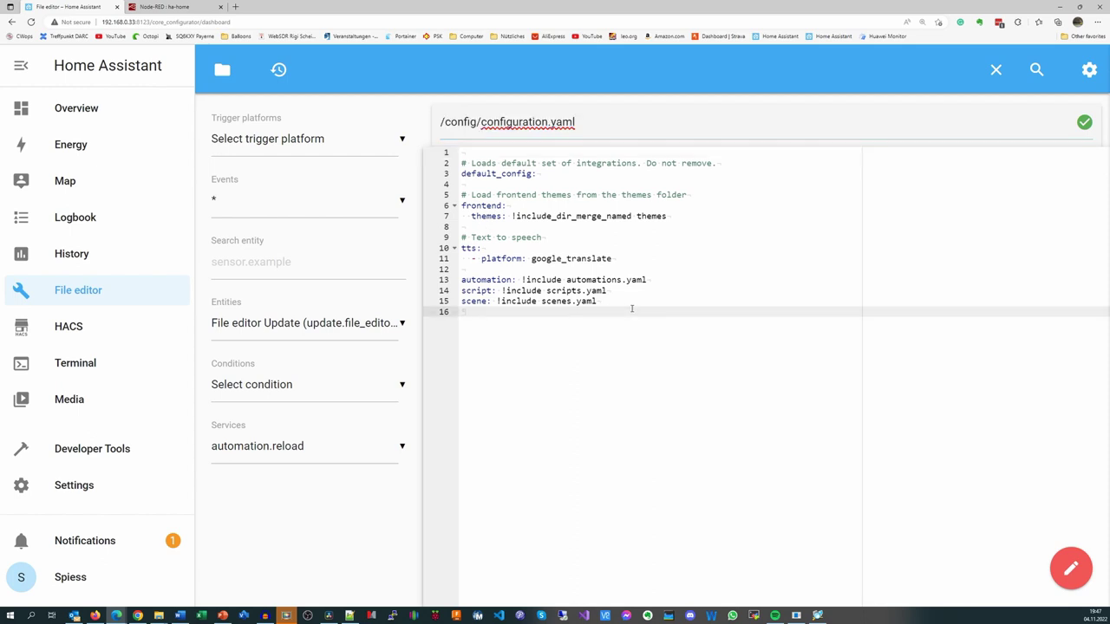
pyautogui.press('Return')
pyautogui.write('panel_iframe:   nodered:     title: "NodeRed"     url: "http://192.168.0.203:1880/"     icon: si:nodered     require_admin: true')
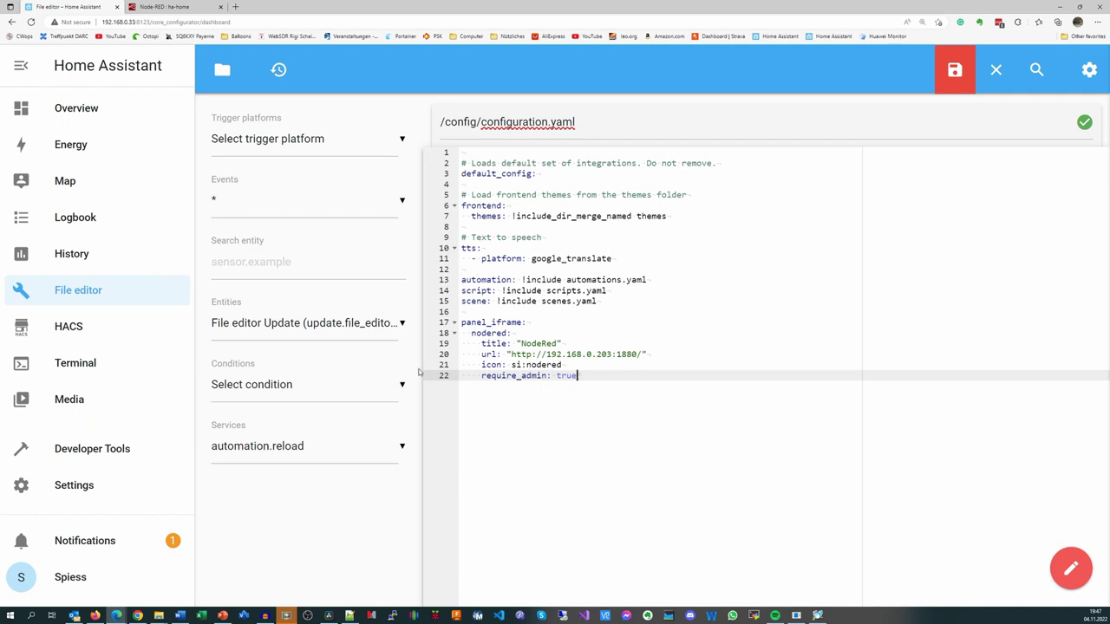
pyautogui.moveTo(651, 354); pyautogui.dragTo(512, 355)
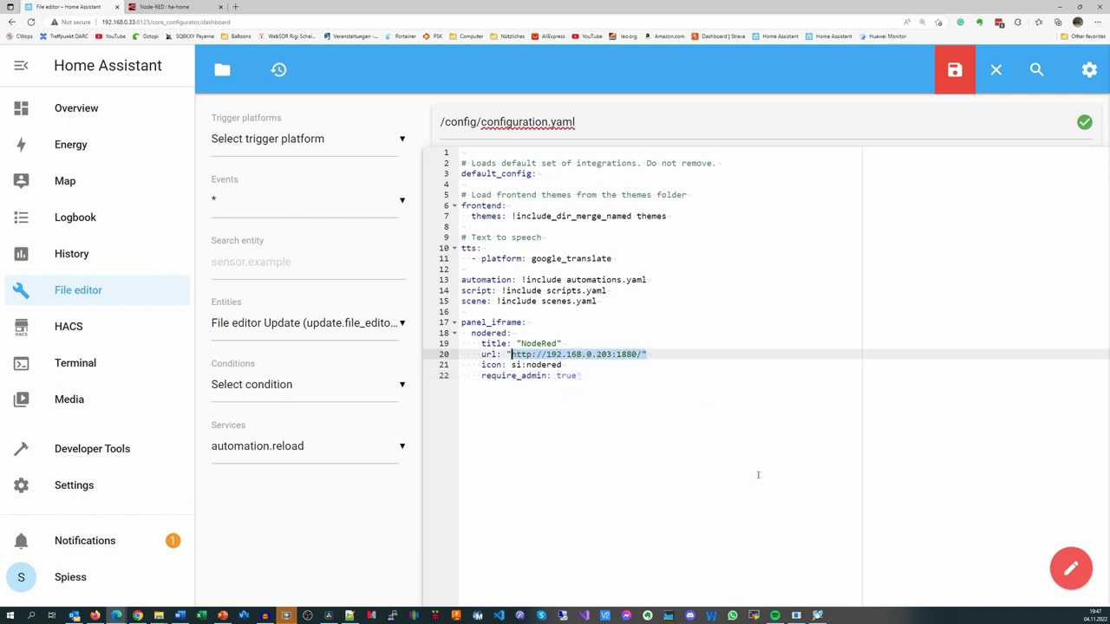
pyautogui.hotkey('ctrl', 's')
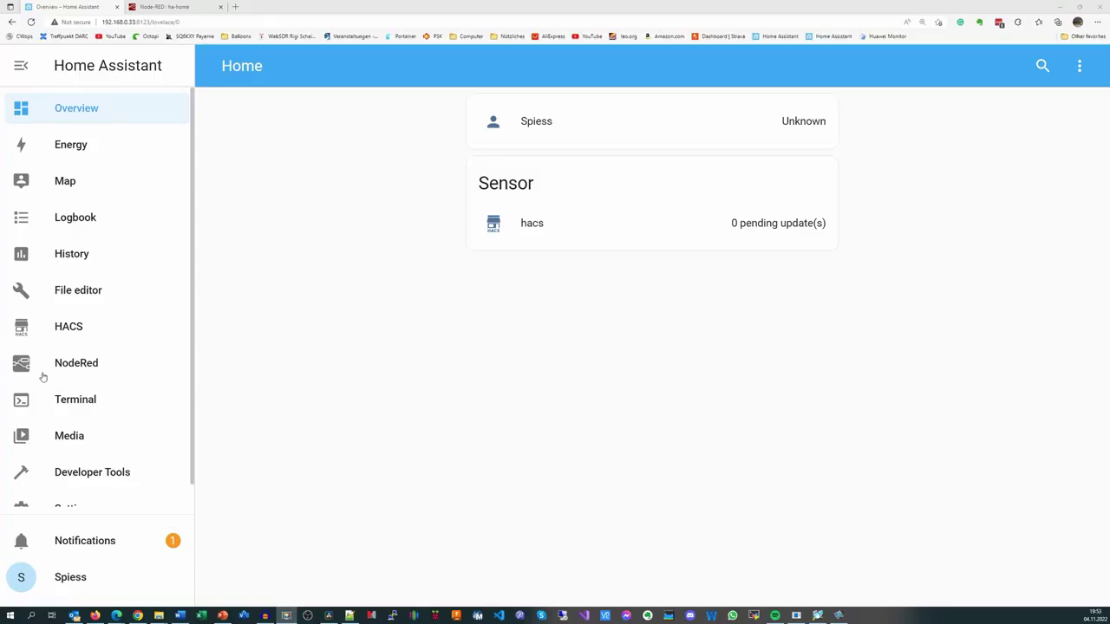
# Open the NodeRed sidebar panel and look over the Lab flow
pyautogui.click(64, 363)
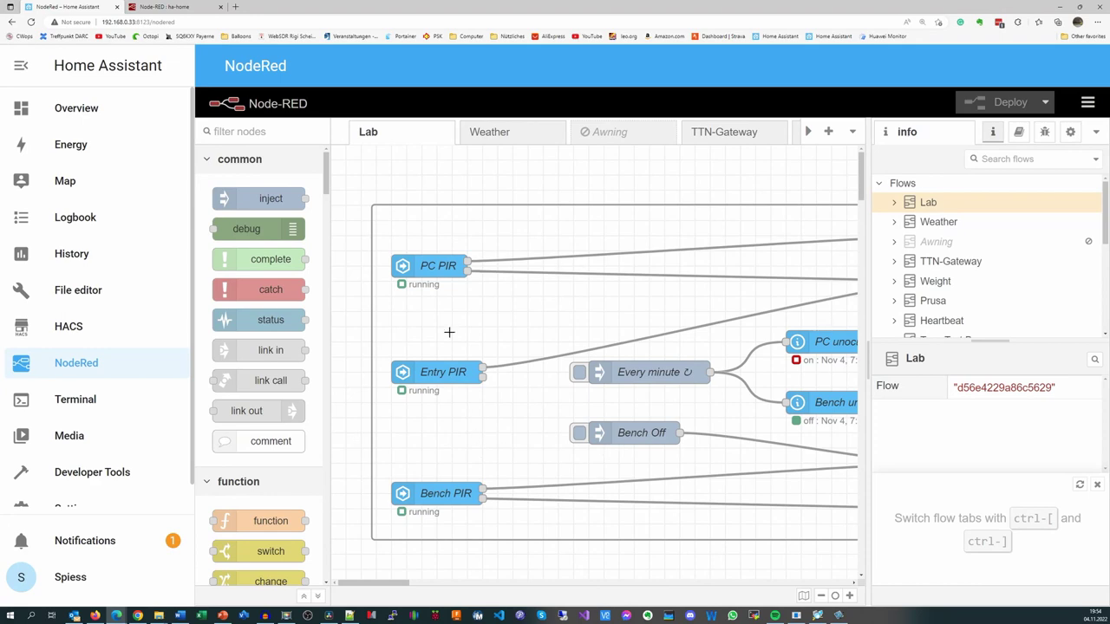
pyautogui.scroll(-3, 456, 316)
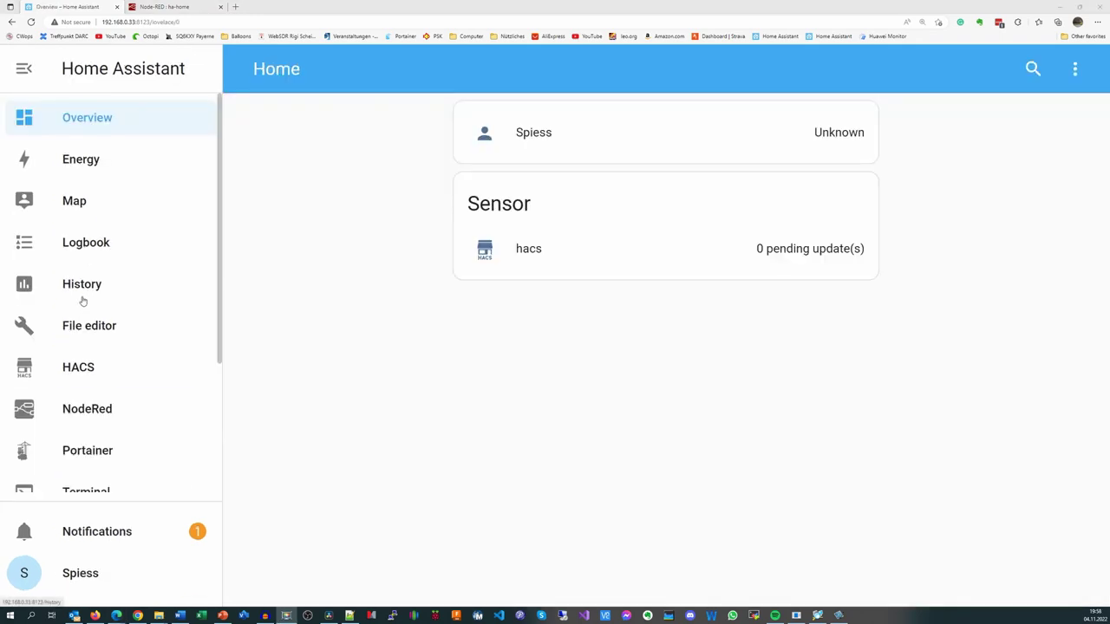
pyautogui.click(88, 329)
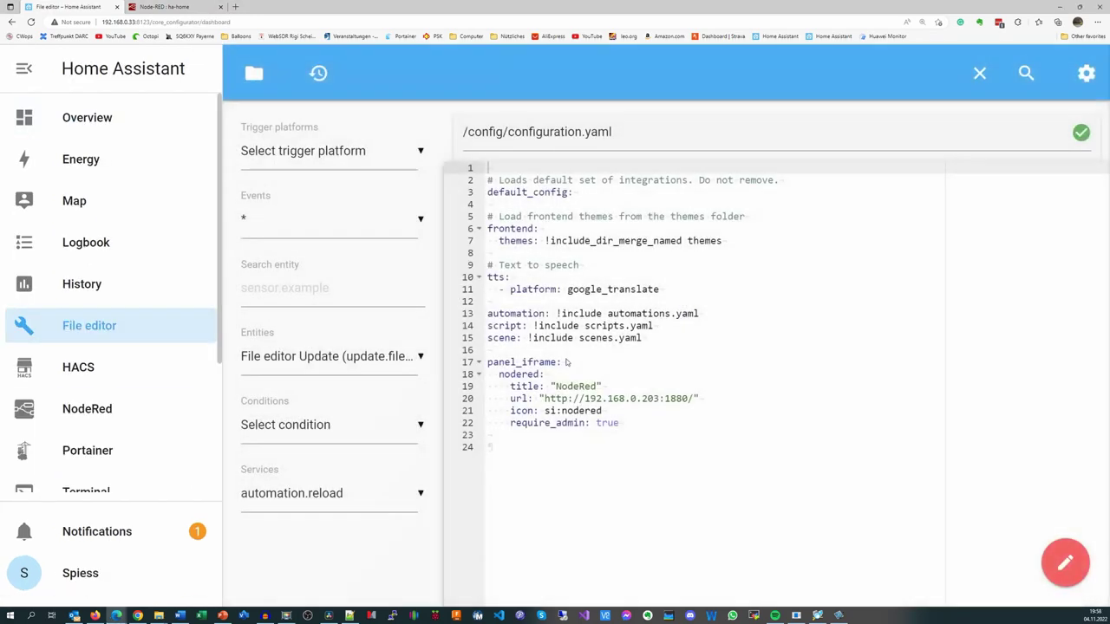
pyautogui.click(565, 458)
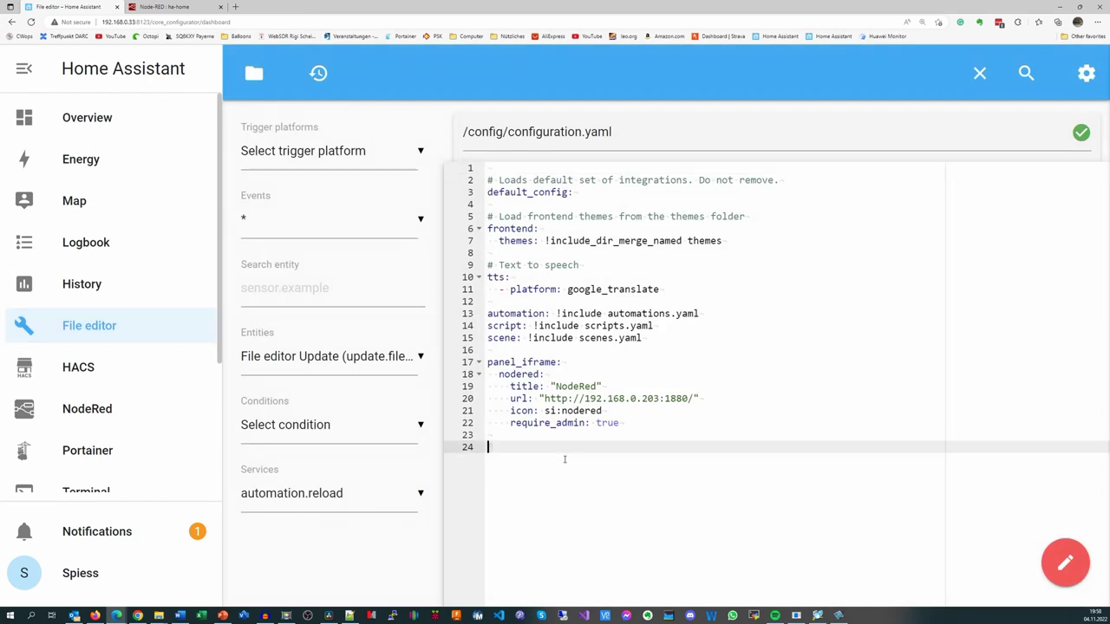
pyautogui.write('portainer:     title: "Portainer"     url: "http://192.168.0.203:9000/#/containers"     icon: si:portainer     require_admin: true    zigbee2mqtt:     title: "Zigbee2MQTT"     url: "http://192.168.0.203:8080/"     icon: si:zigbee     require_admin: true')
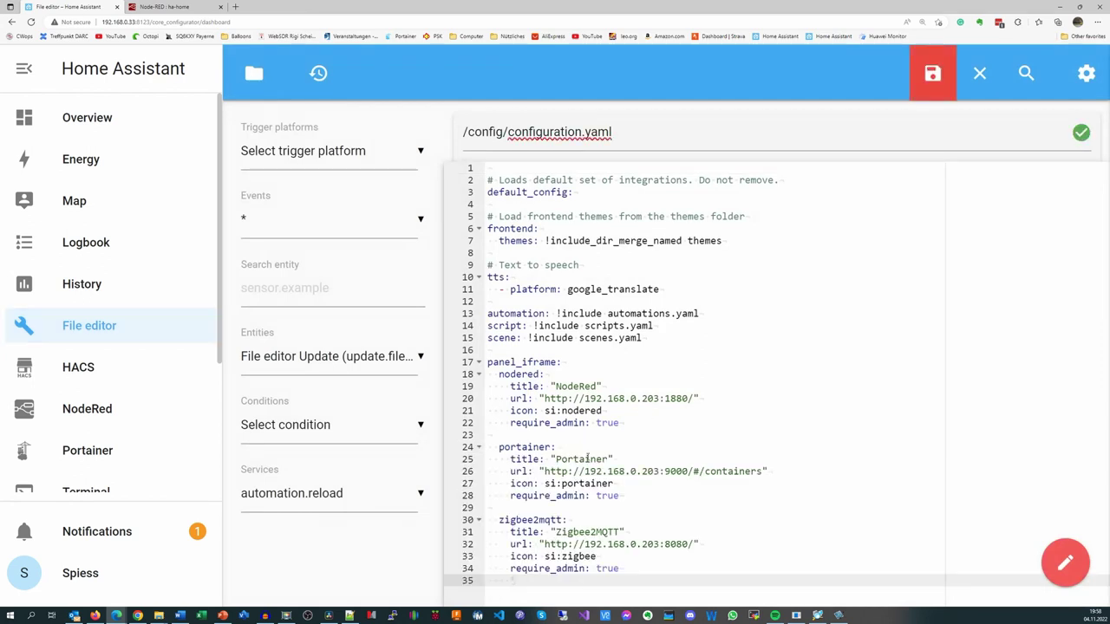
pyautogui.hotkey('ctrl', 's')
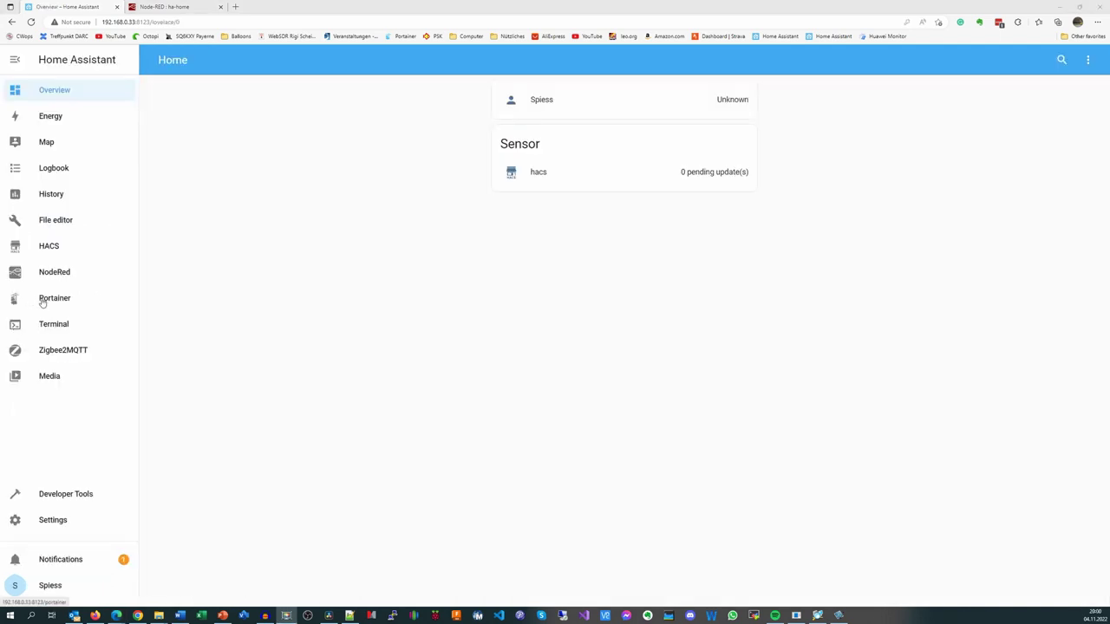
# Inspect the iotstack containers in the Portainer panel and the PIR_Bench device in the Zigbee2MQTT panel
pyautogui.click(43, 301)
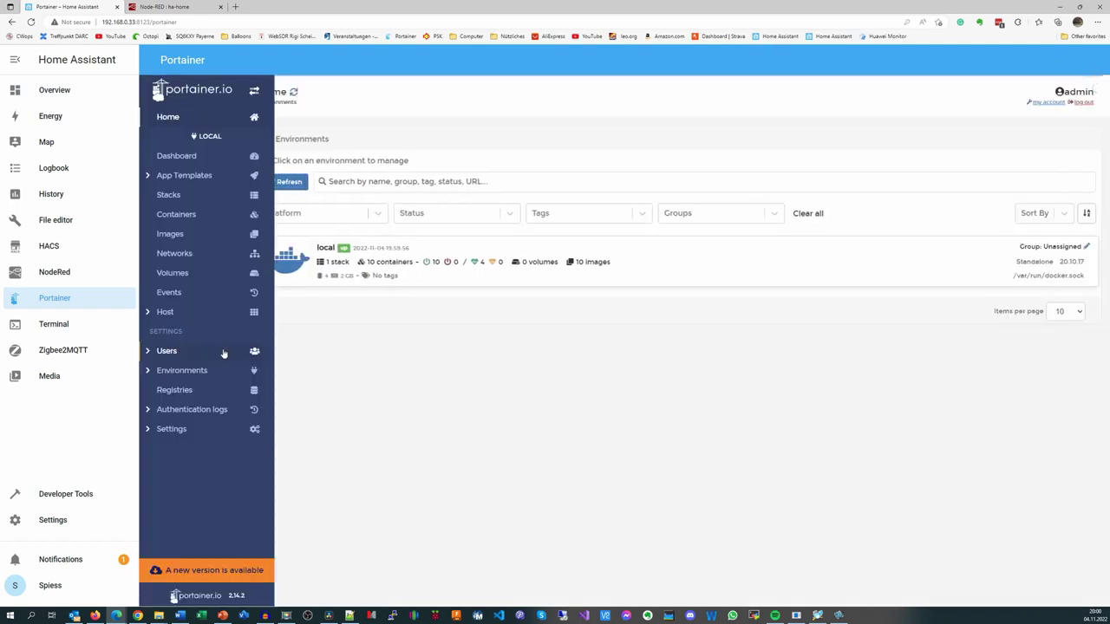
pyautogui.click(355, 268)
pyautogui.click(356, 293)
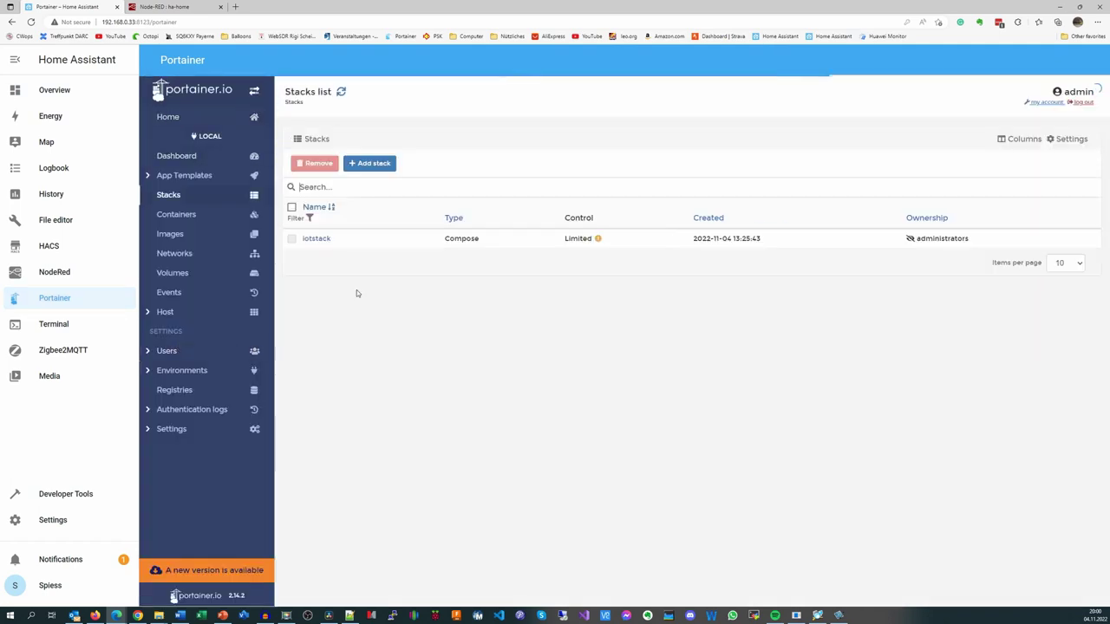
pyautogui.click(317, 239)
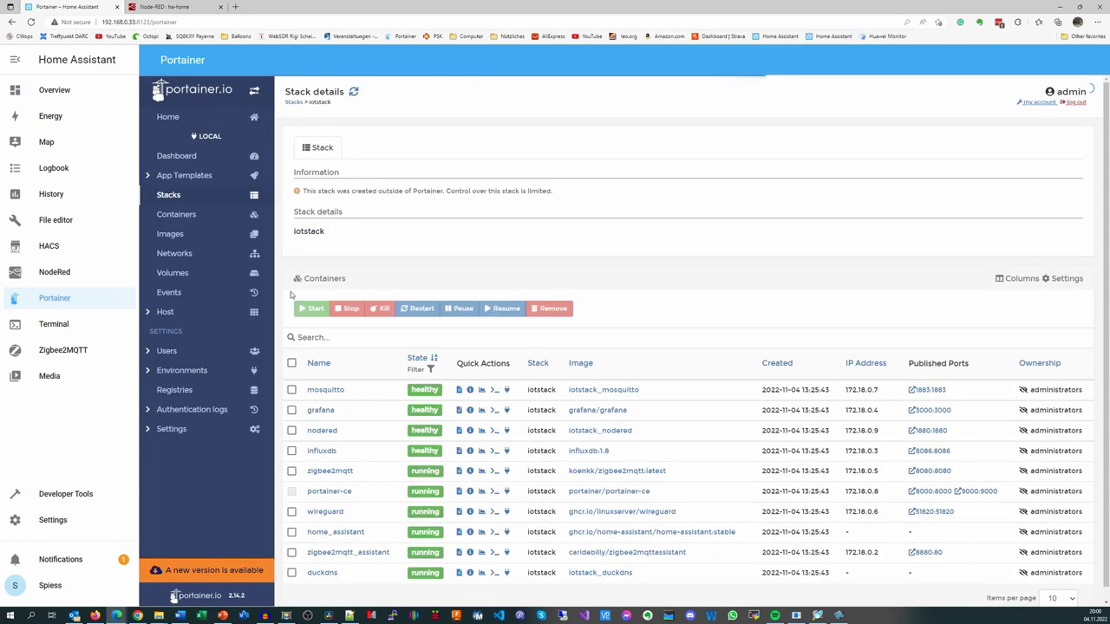
pyautogui.click(58, 349)
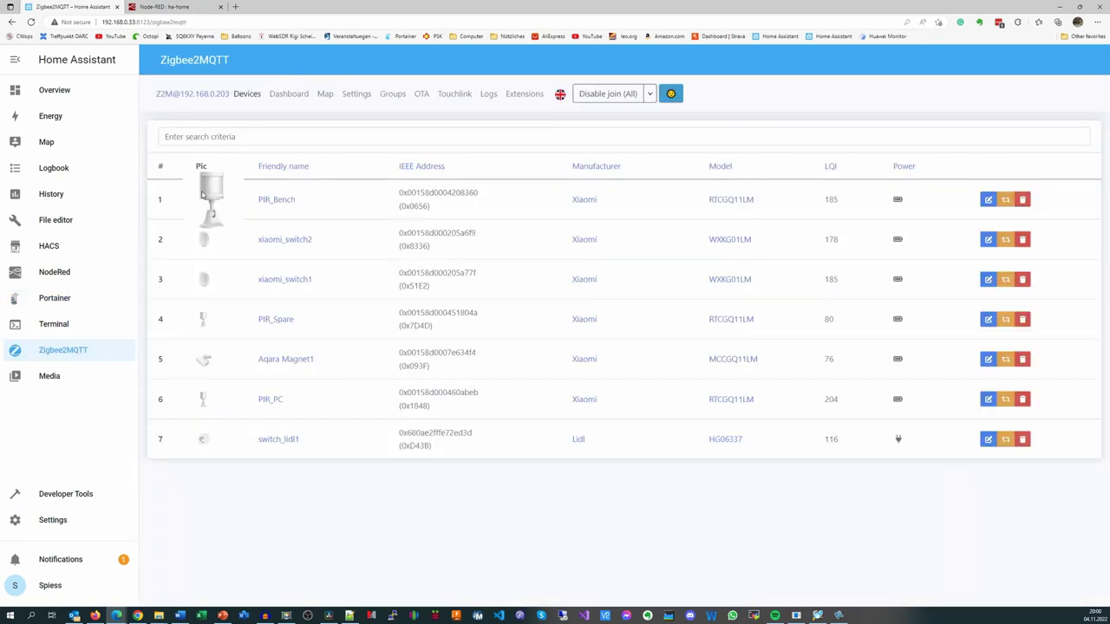
pyautogui.click(267, 200)
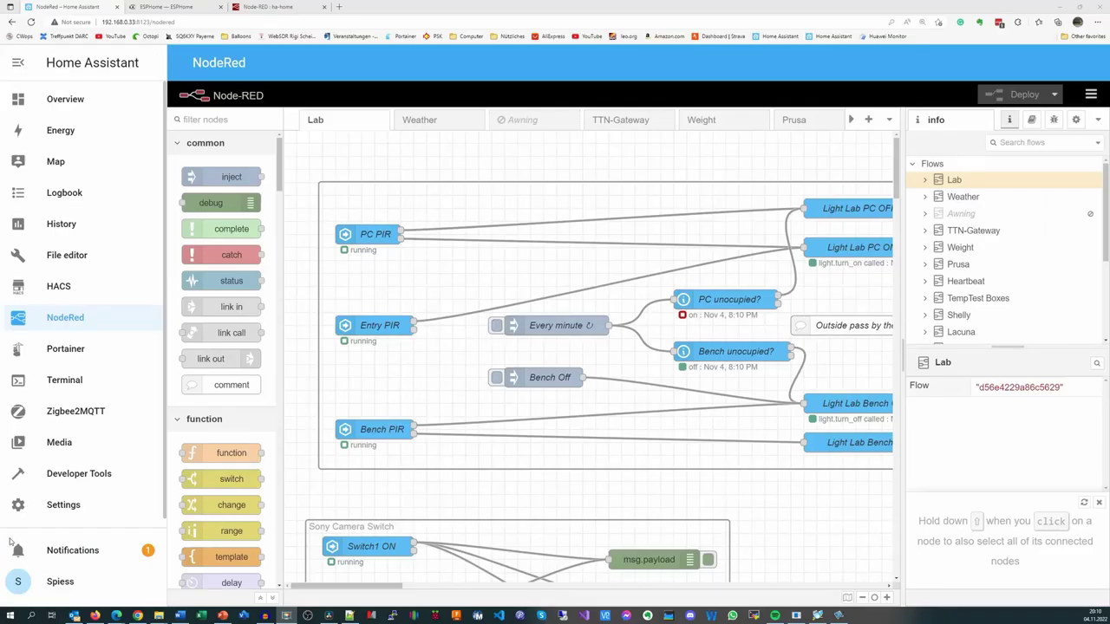
# Find the ESPHome add-on by searching the Add-on Store for "esp" and install its standard version
pyautogui.click(61, 506)
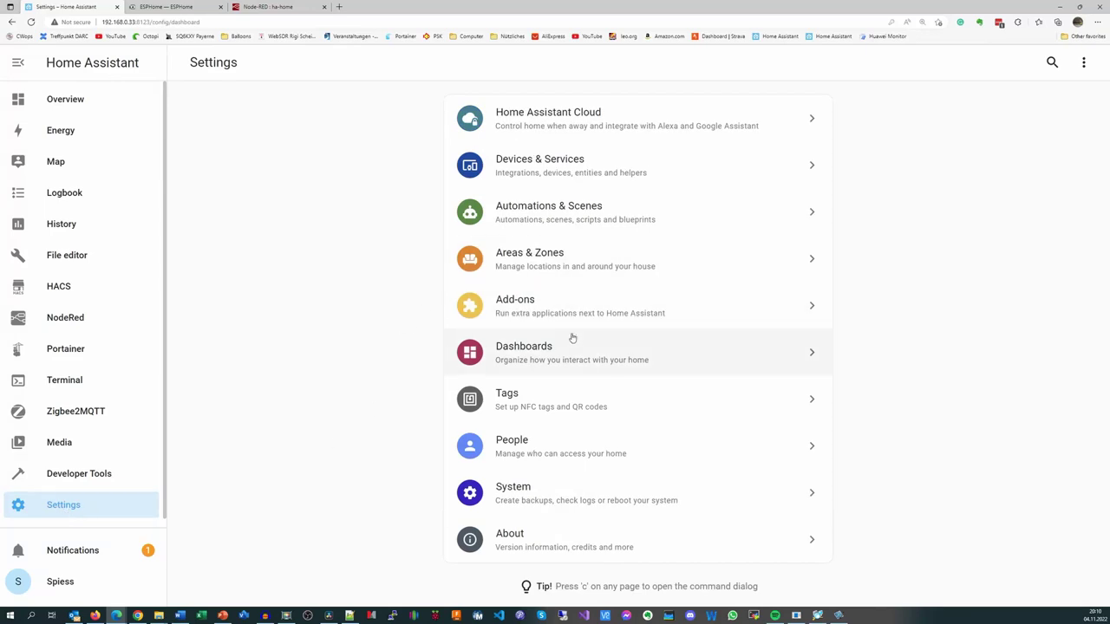
pyautogui.click(503, 312)
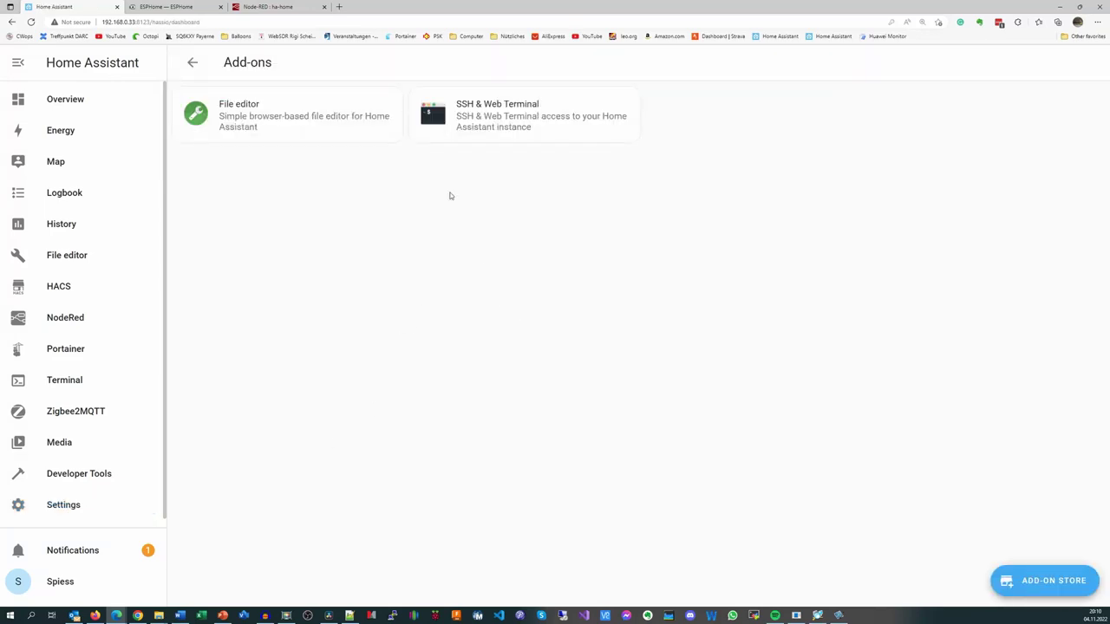
pyautogui.click(1062, 576)
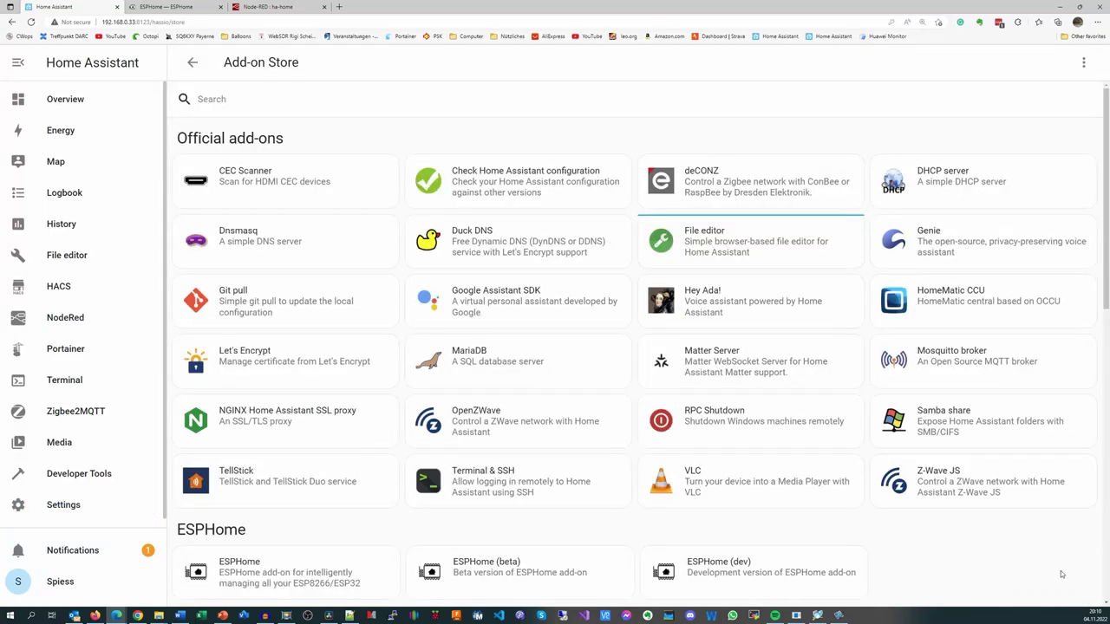
pyautogui.click(263, 103)
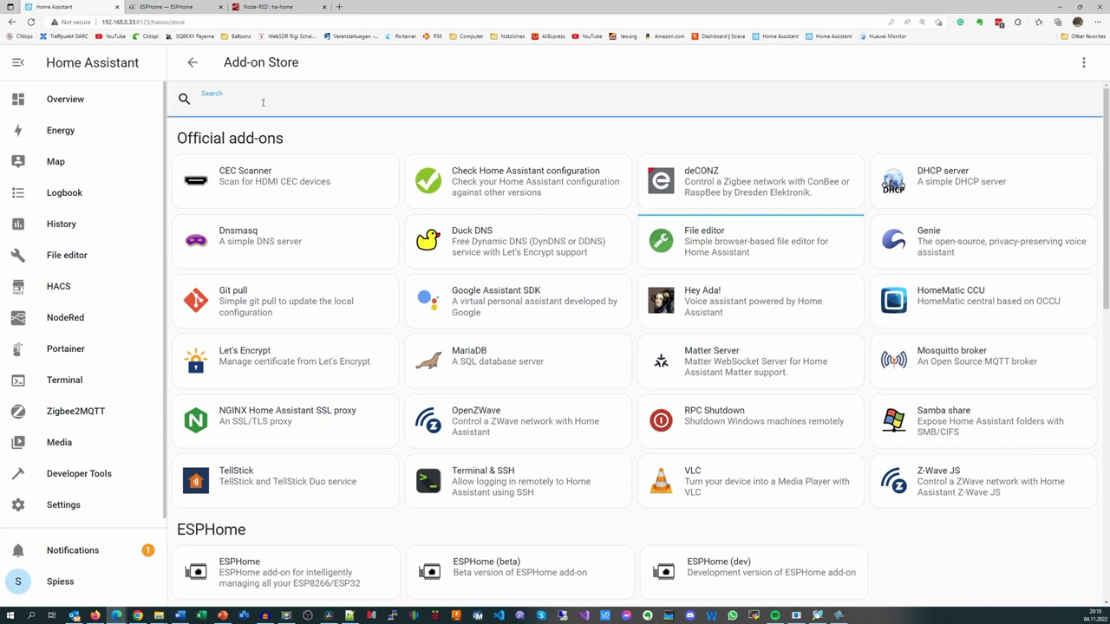
pyautogui.write('esp')
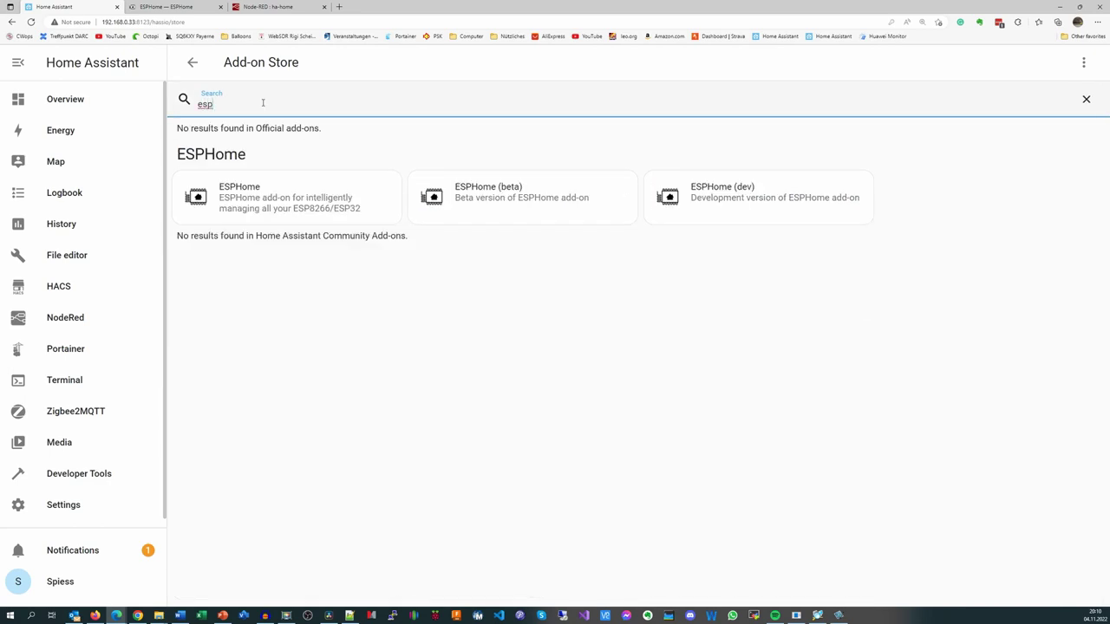
pyautogui.click(272, 207)
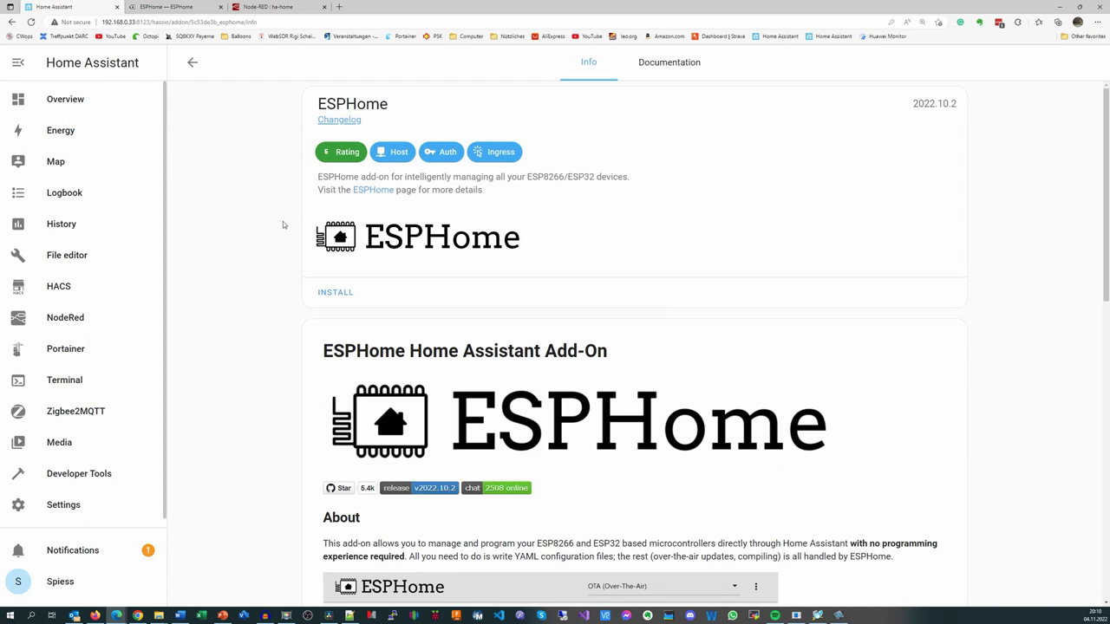
pyautogui.click(335, 292)
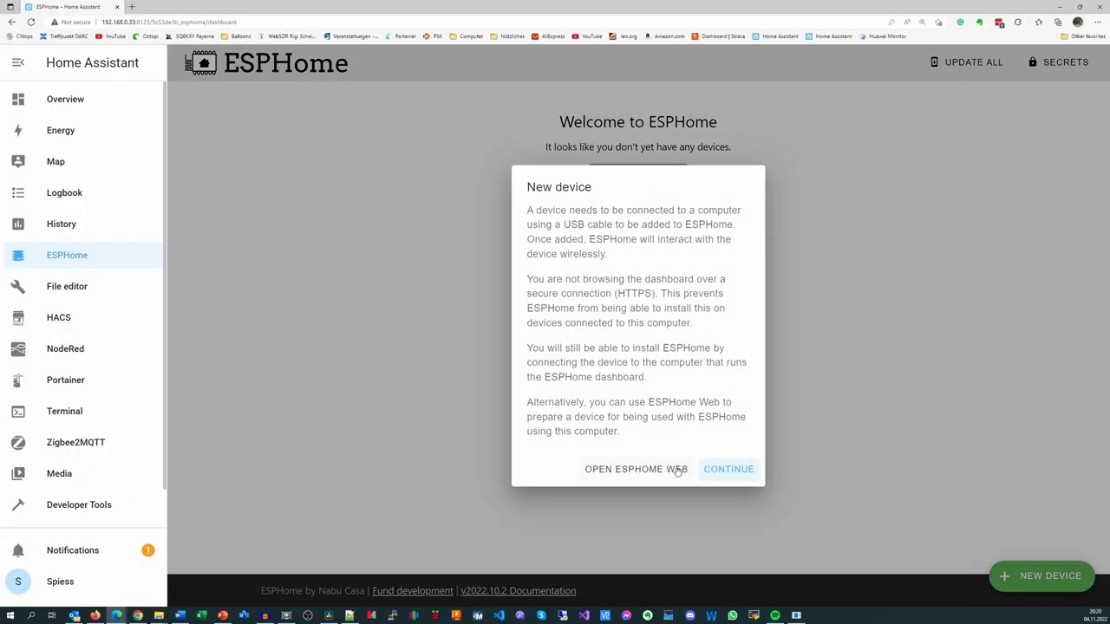
# Connect the ESP device to ESPHome Web through the CP2102 USB to UART Bridge Controller serial port
pyautogui.click(644, 473)
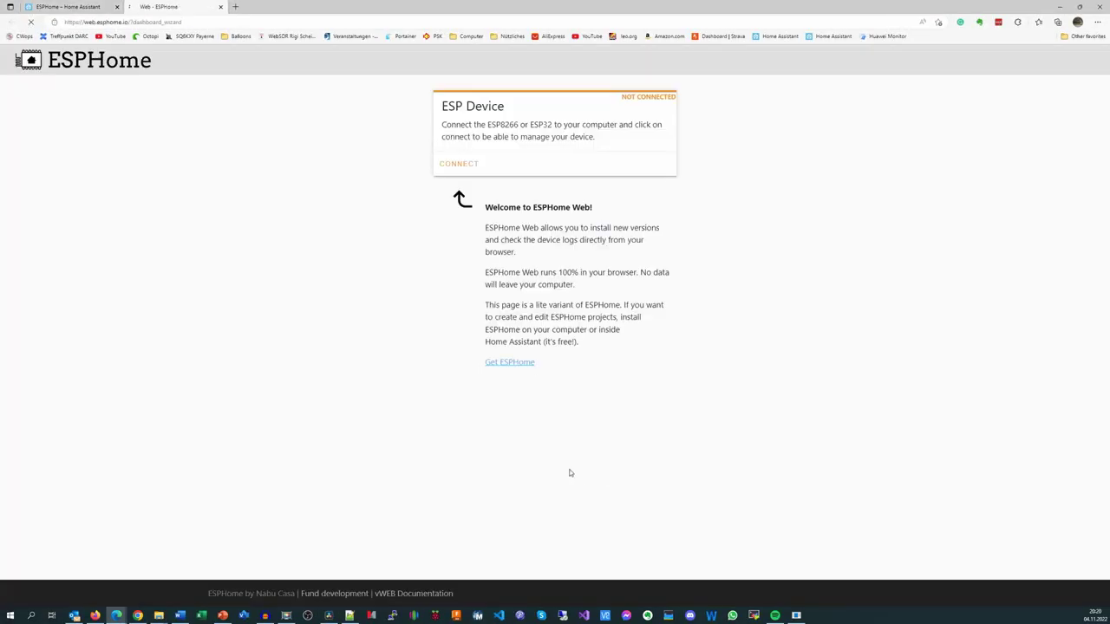
pyautogui.click(459, 166)
pyautogui.click(86, 67)
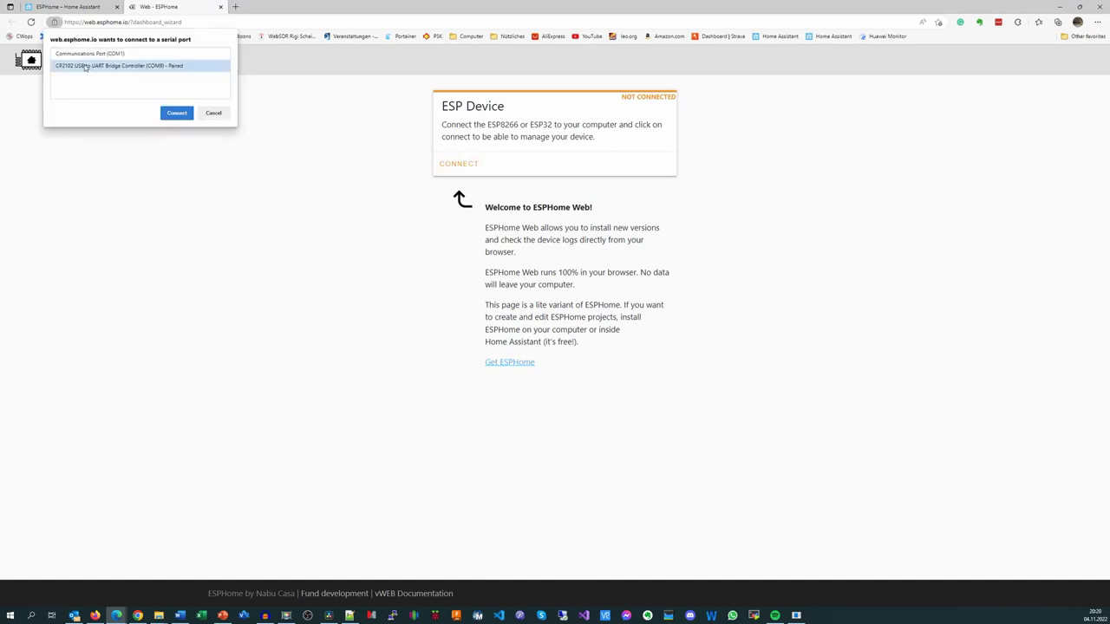
pyautogui.click(177, 113)
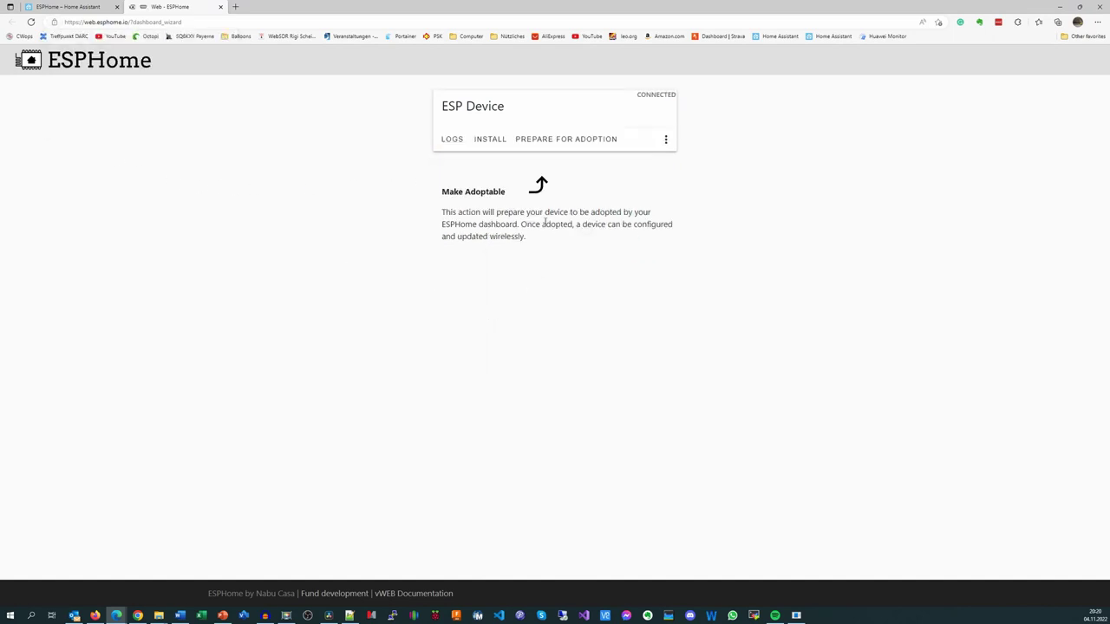
# Make the connected ESP device adoptable by installing the basic ESPHome firmware, and connect it to Wi-Fi
pyautogui.click(549, 143)
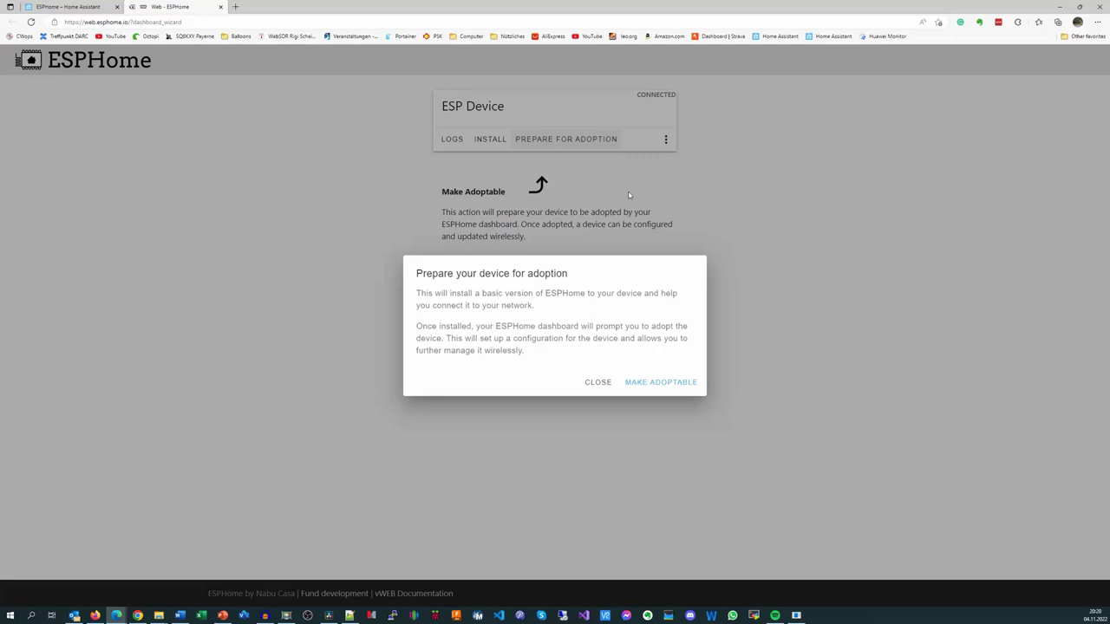
pyautogui.click(663, 384)
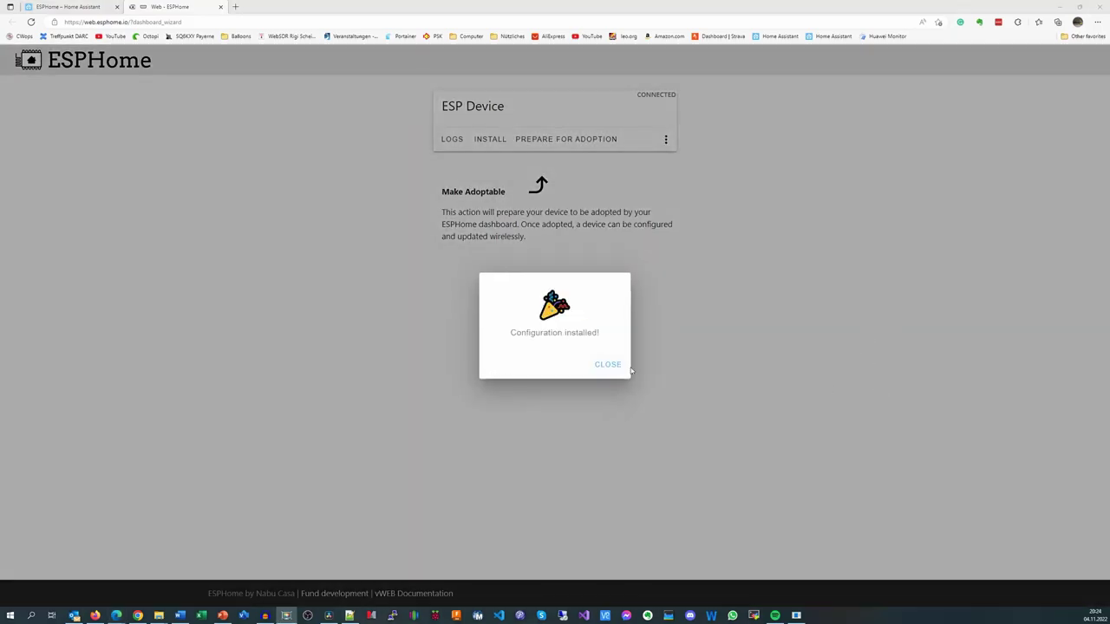
pyautogui.click(612, 364)
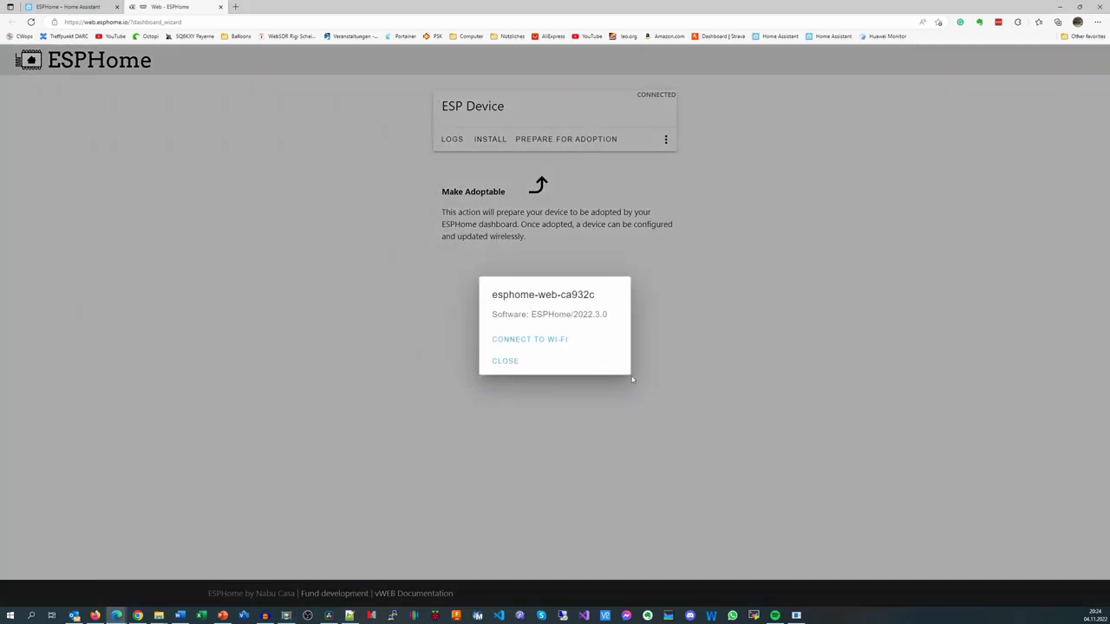
pyautogui.click(517, 341)
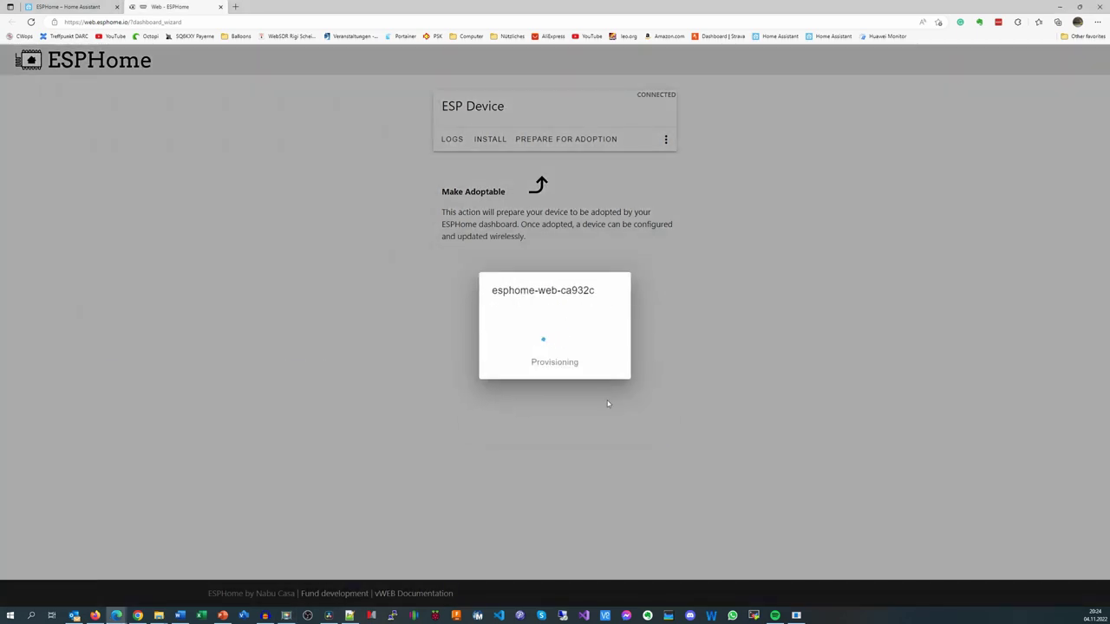
pyautogui.click(508, 399)
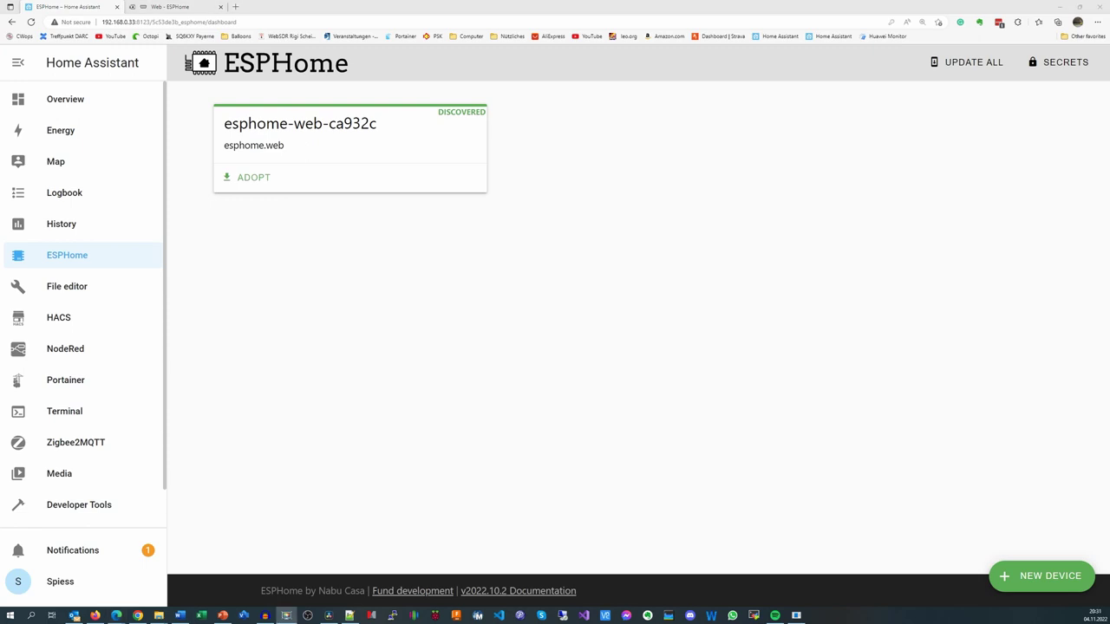
# Adopt the discovered esphome-web-ca932c device with the network name "Private" and the Wi-Fi password
pyautogui.click(241, 180)
pyautogui.click(575, 381)
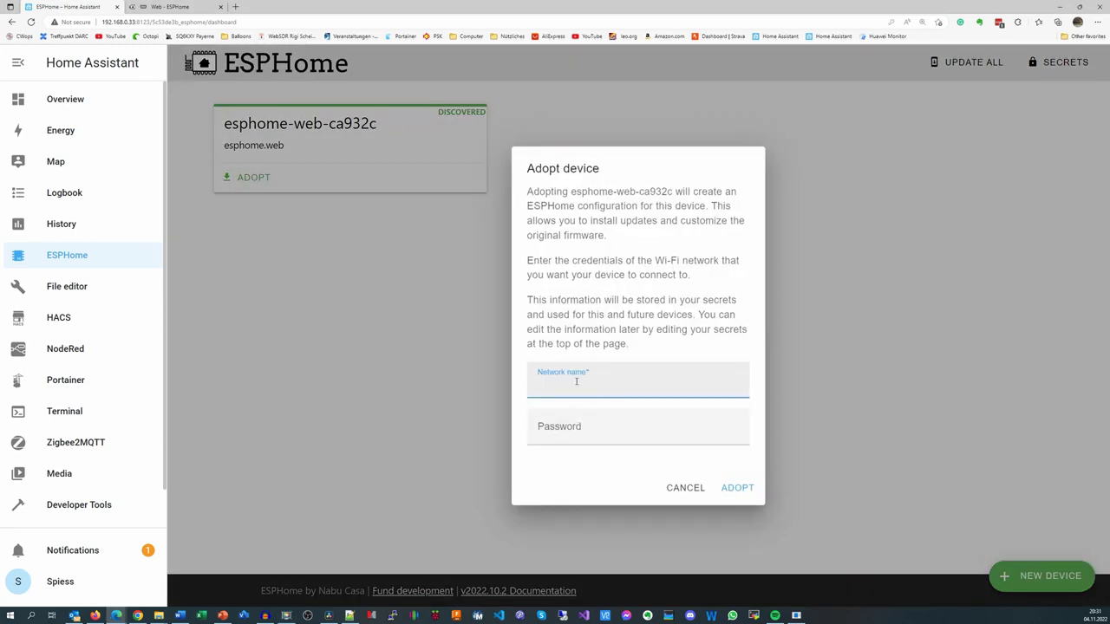
pyautogui.write('Private')
pyautogui.press('Tab')
pyautogui.write('•••••••')
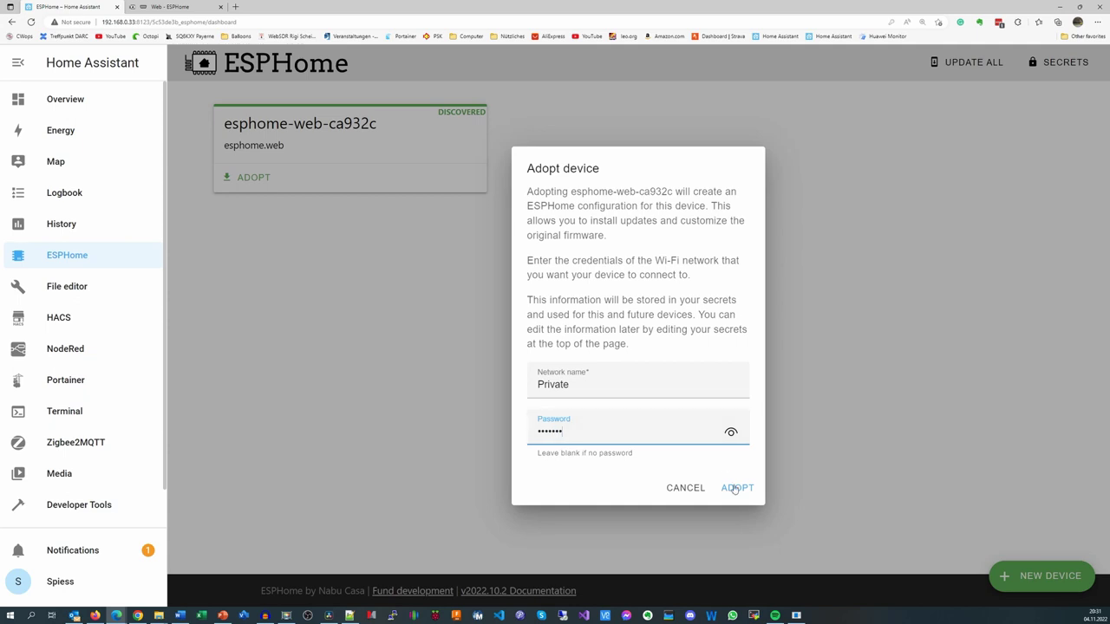
pyautogui.click(736, 490)
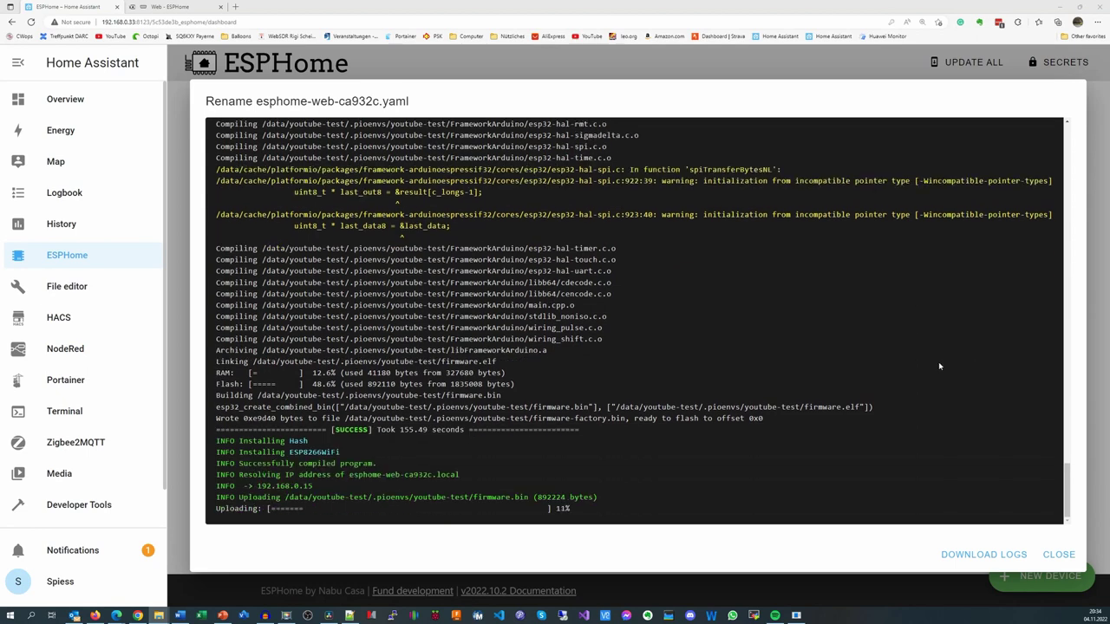
# Append a gpio binary_sensor "YouTube Test" on pin 0 with inverted, input and pullup true to esphome-web-ca932c.yaml, save, and install it wirelessly
pyautogui.doubleClick(402, 362)
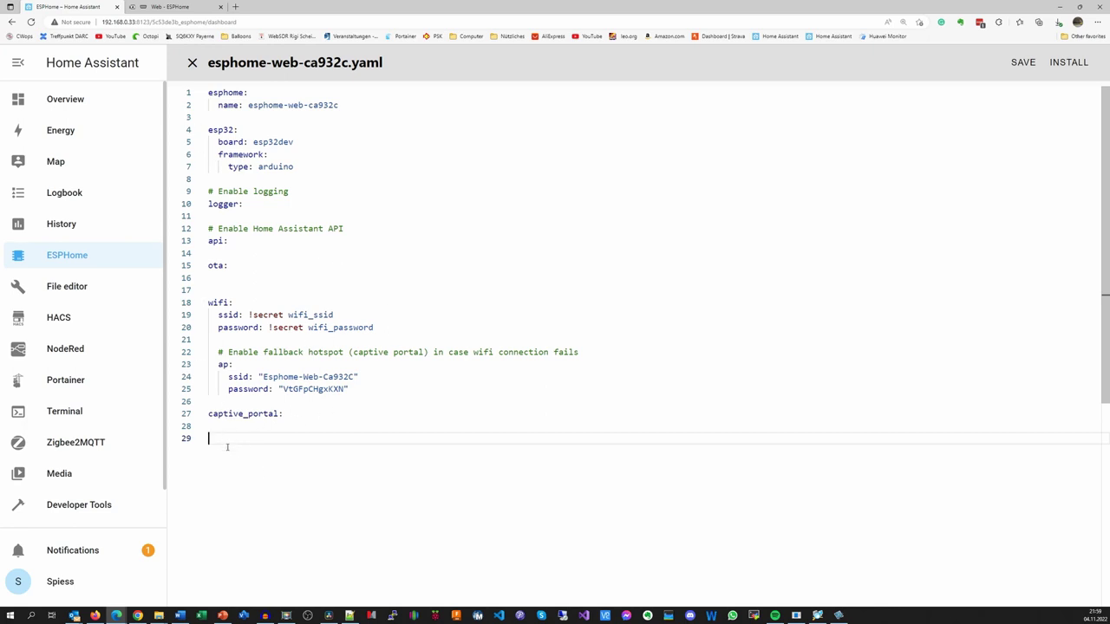
pyautogui.write('binary_sensor:   - platform: gpio     name: "YouTube Test"     pin:       number: 0       inverted: true       mode:         input: true         pullup: true')
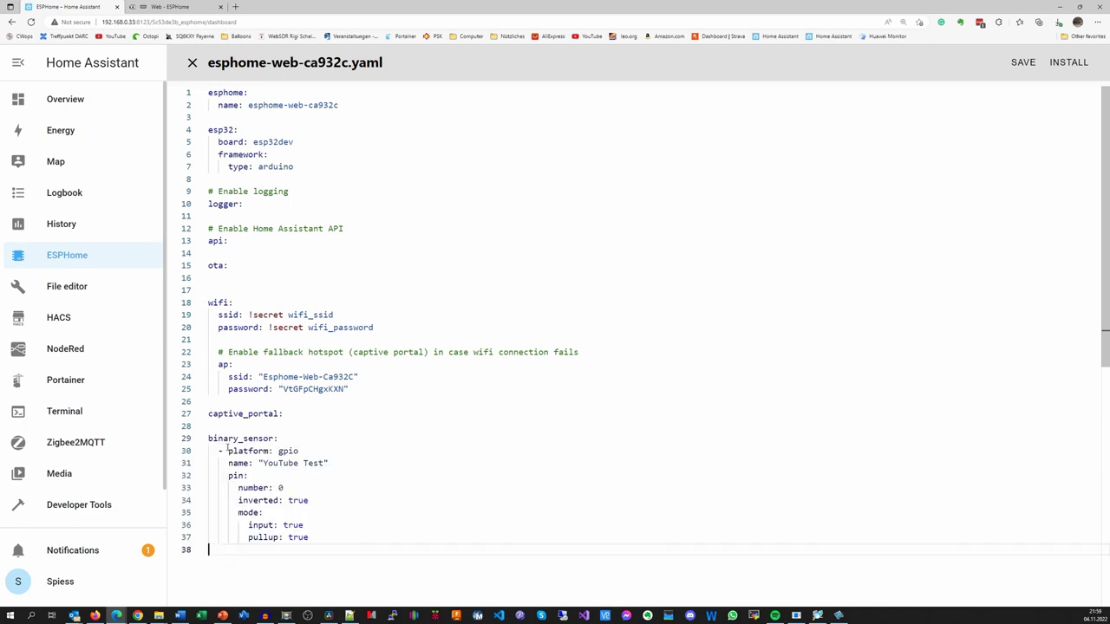
pyautogui.doubleClick(280, 488)
pyautogui.click(1023, 62)
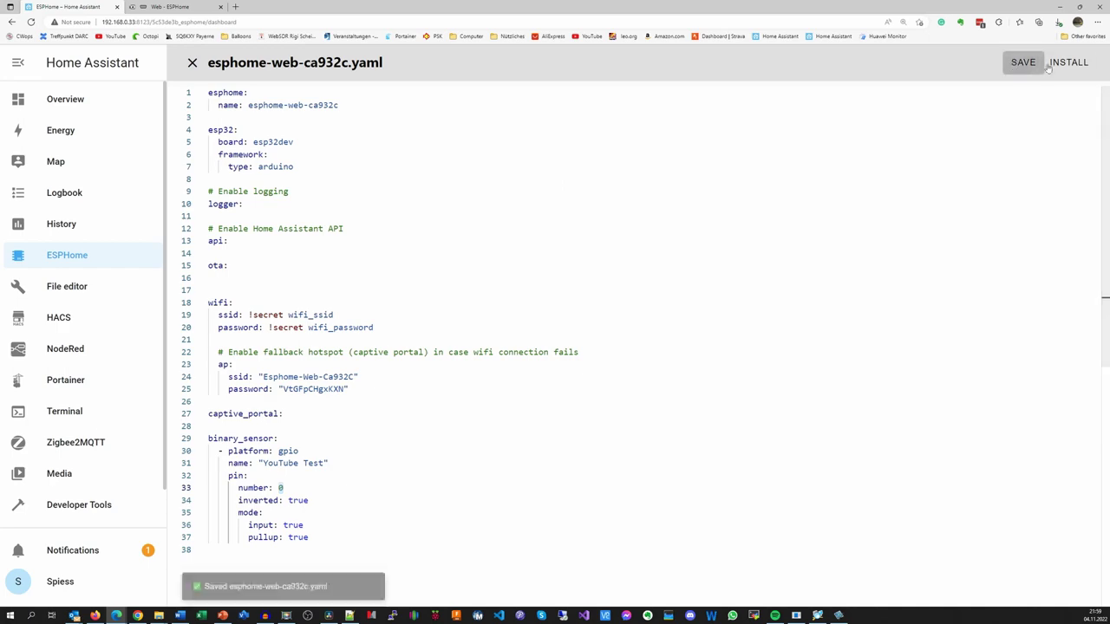
pyautogui.click(1068, 63)
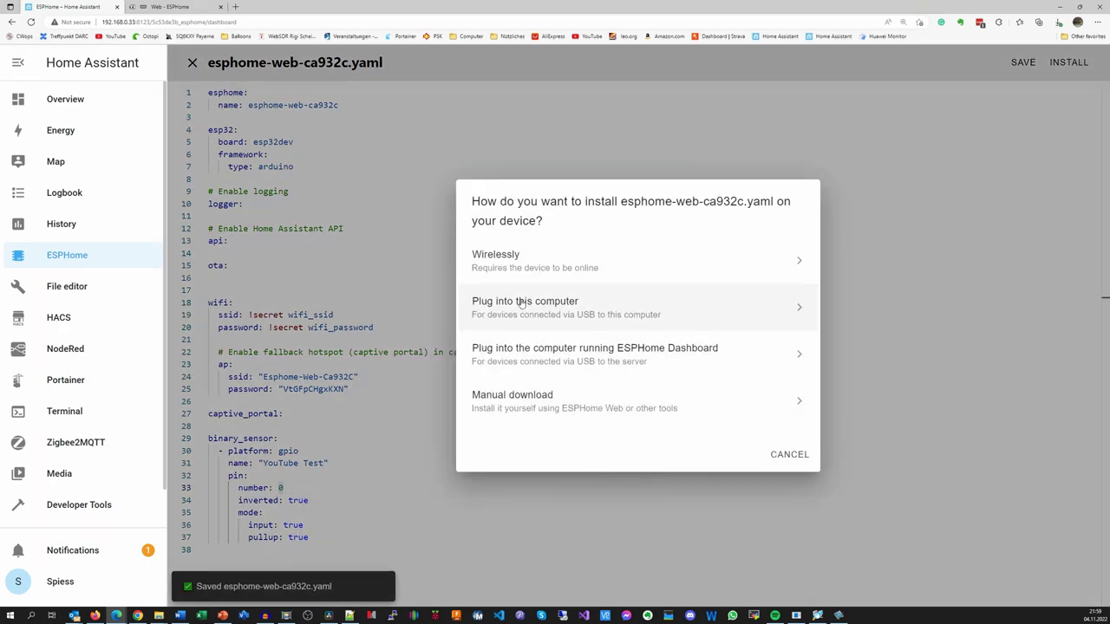
pyautogui.click(572, 263)
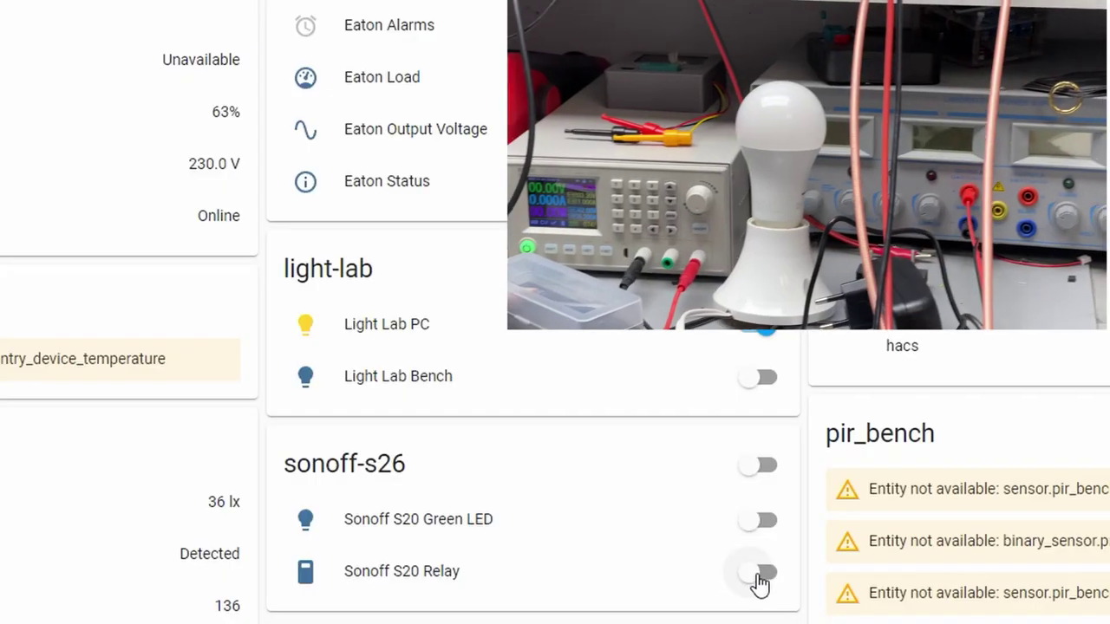
# Switch the Sonoff S20 Relay on and off repeatedly from the sonoff-s26 card to test the lamp
pyautogui.click(759, 579)
pyautogui.click(759, 581)
pyautogui.click(760, 579)
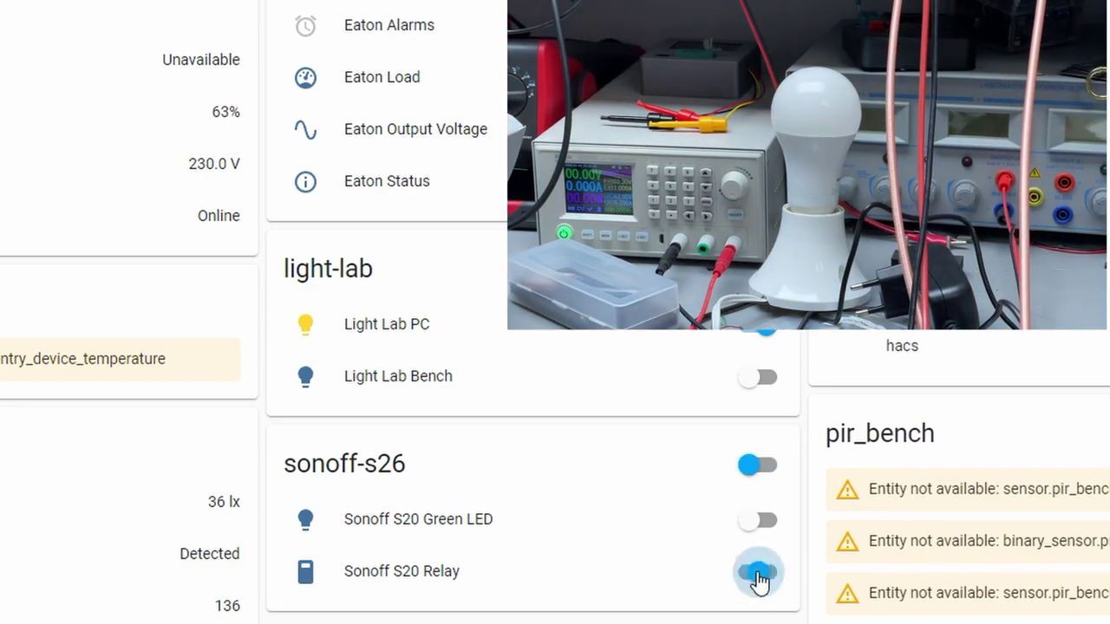
pyautogui.click(760, 580)
pyautogui.click(760, 579)
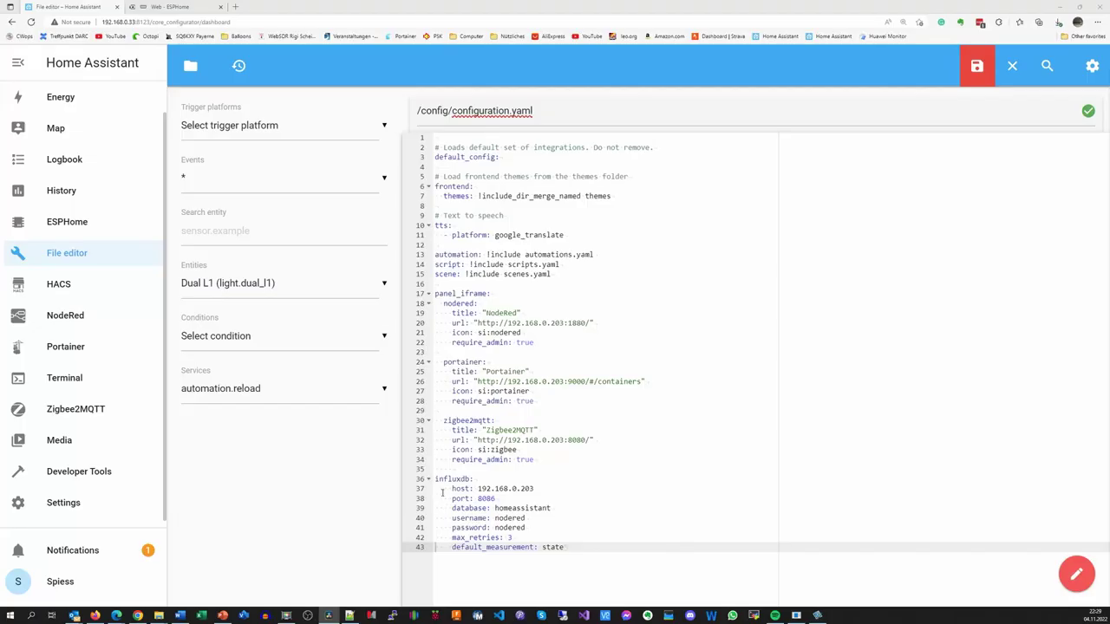
# Examine the influxdb block in /config/configuration.yaml, including the file path and the database name
pyautogui.moveTo(436, 478); pyautogui.dragTo(660, 556)
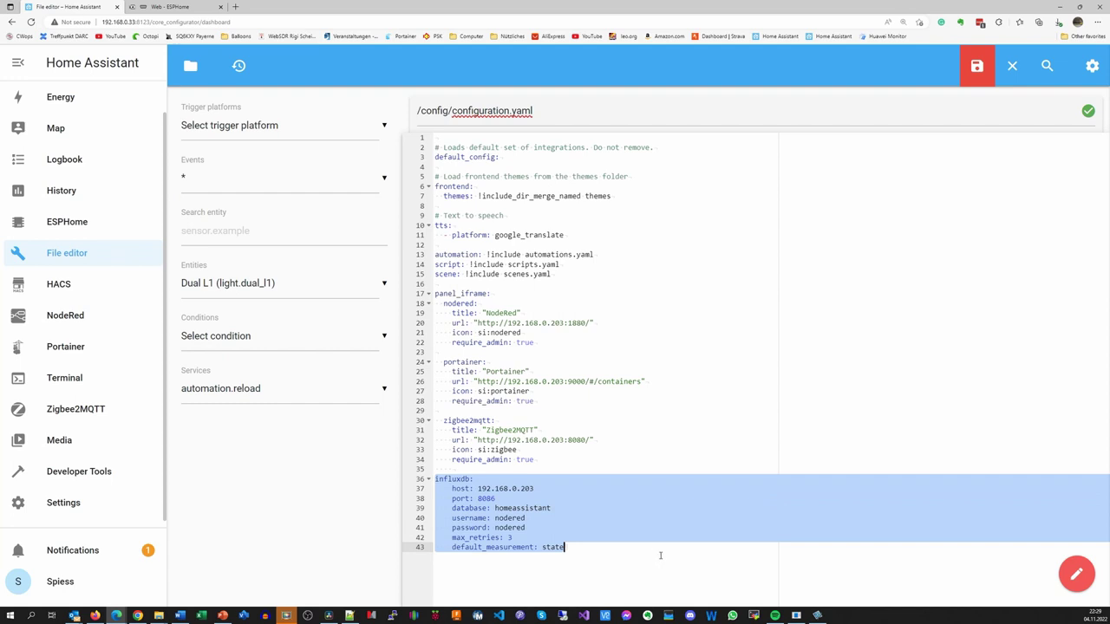
pyautogui.moveTo(610, 110); pyautogui.dragTo(430, 111)
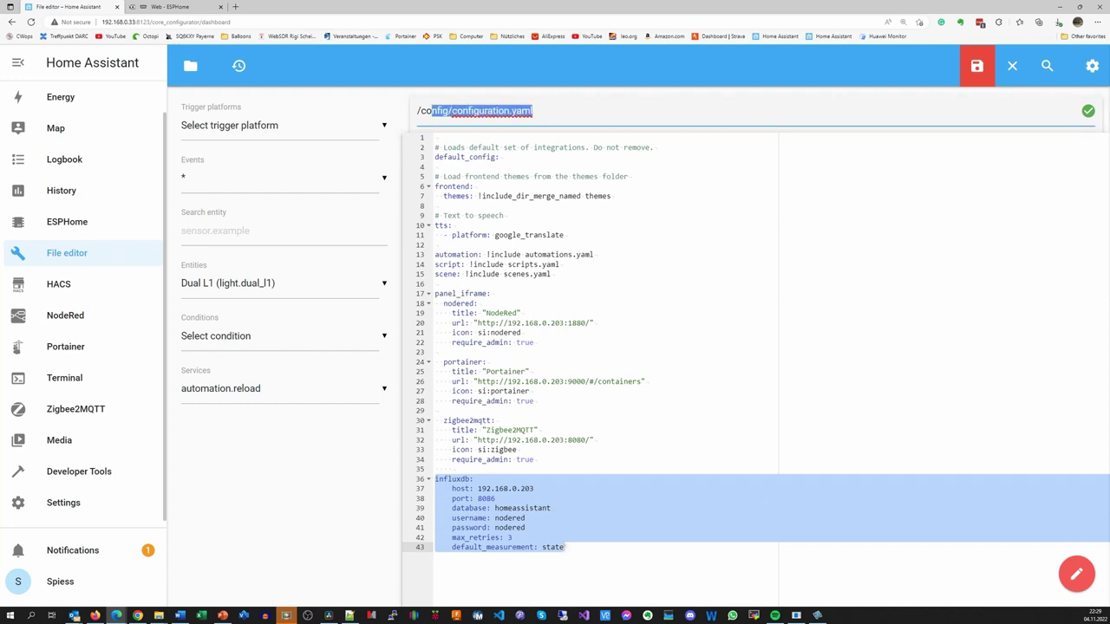
pyautogui.moveTo(551, 508); pyautogui.dragTo(498, 500)
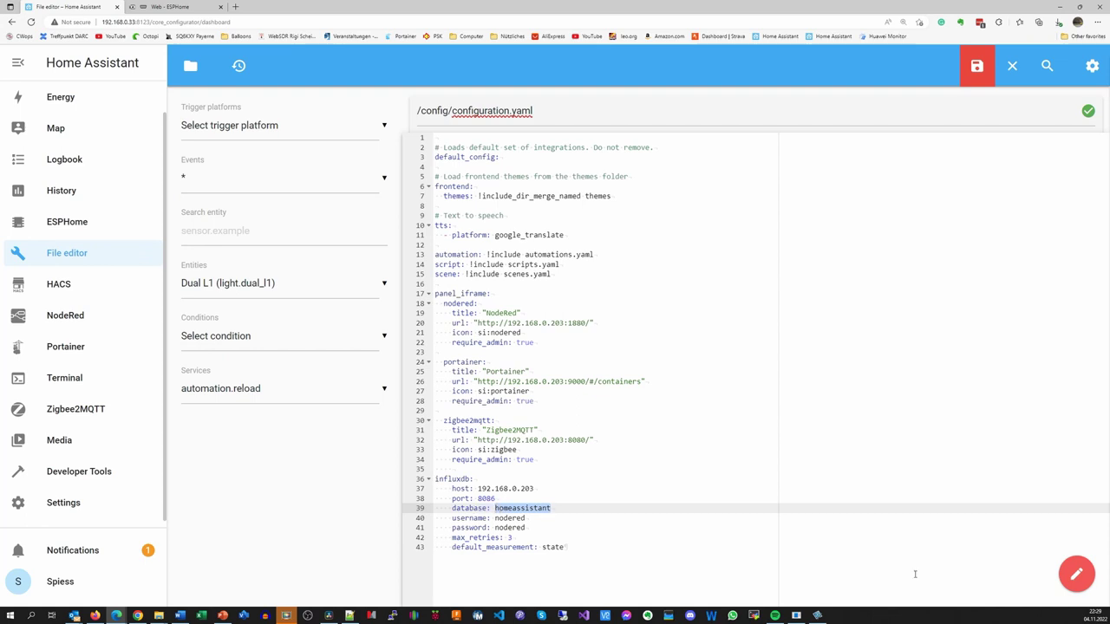